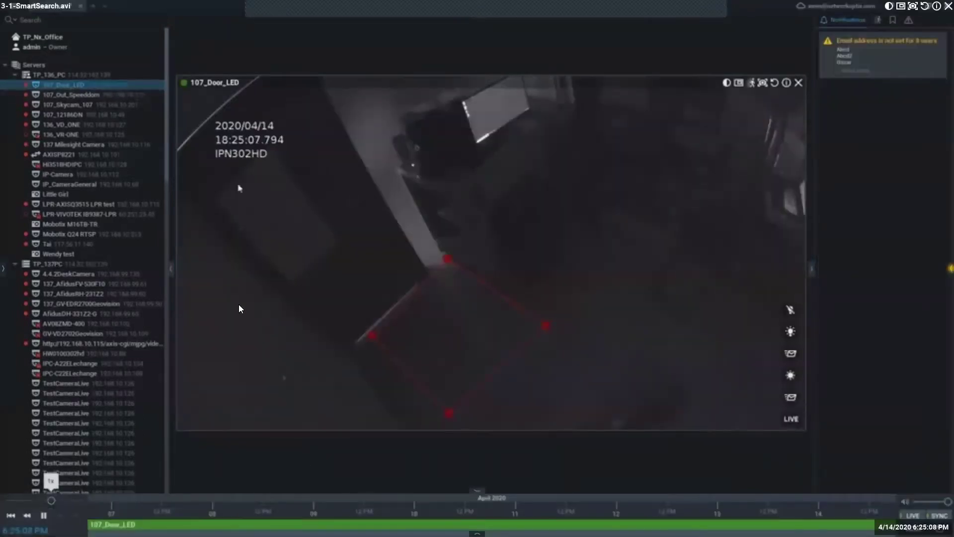
left_click(162, 518)
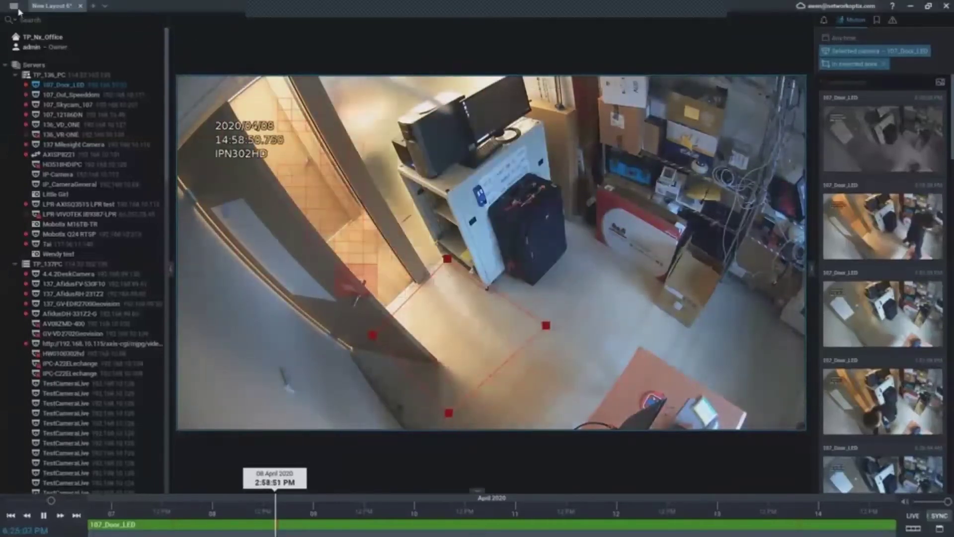
left_click(14, 5)
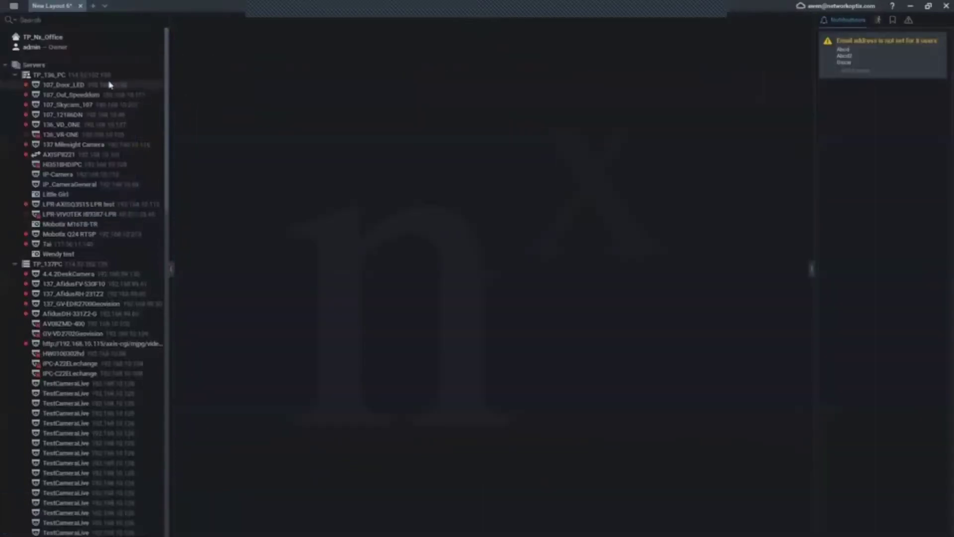
left_click_drag(70, 84, 488, 226)
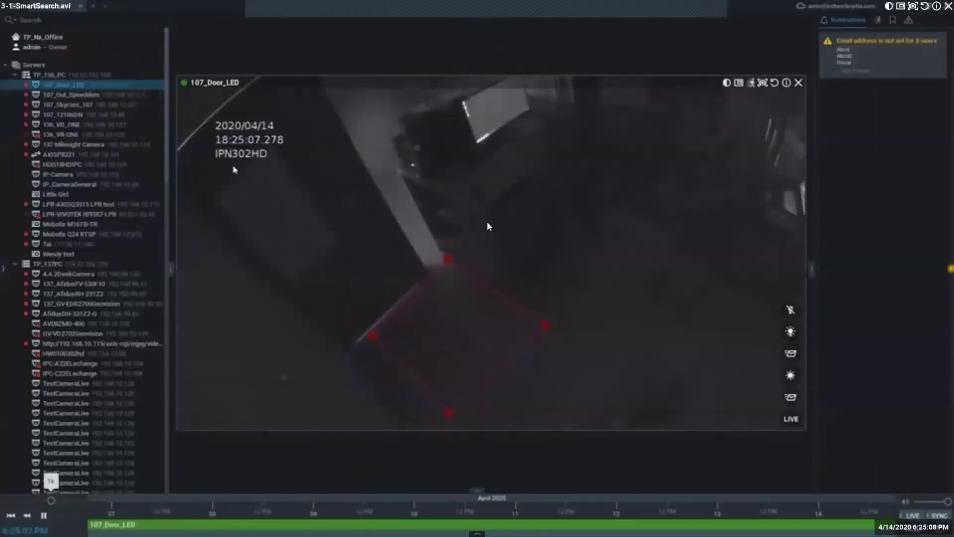
left_click(162, 517)
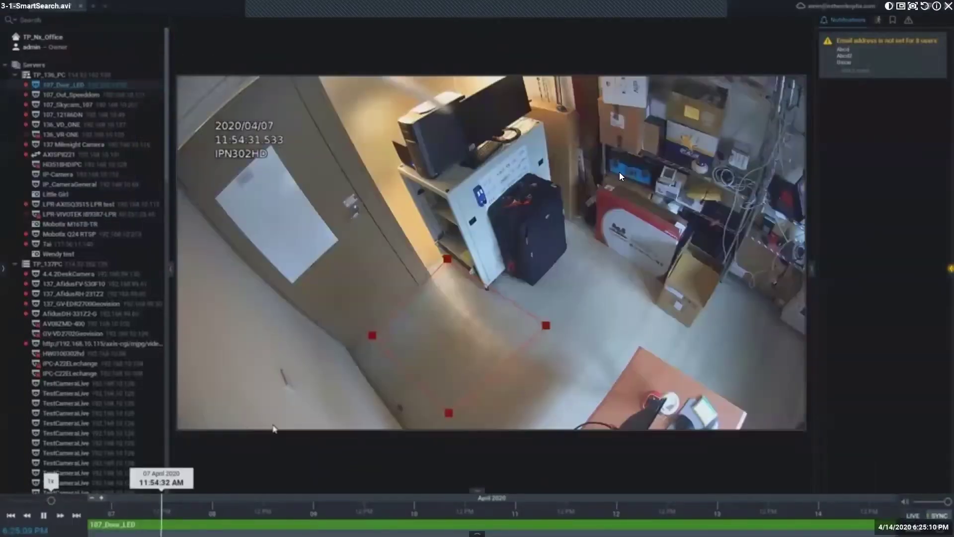
Step: Leave full screen for 3-1-SmartSearch.avi and swap the parking lot panorama with the warehouse panorama in the layout
double_click(631, 158)
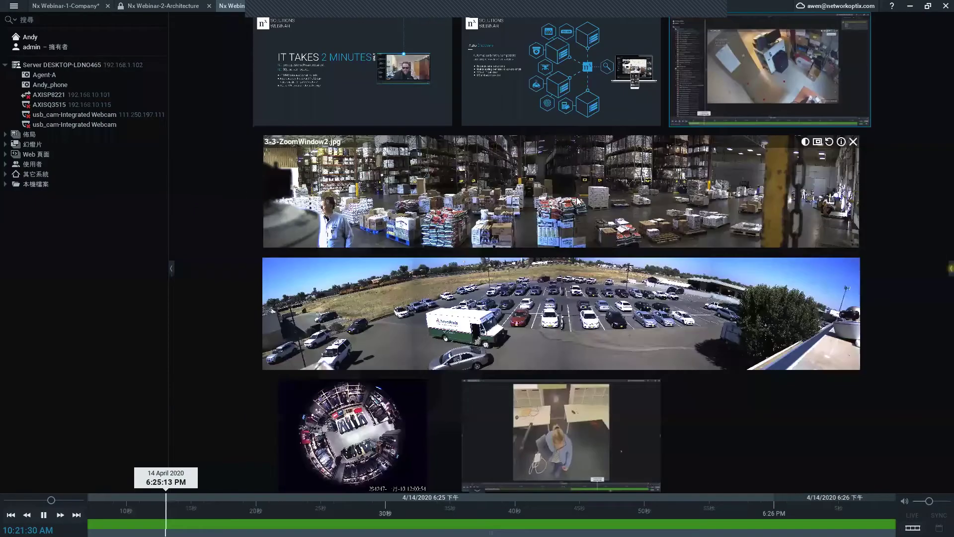
left_click_drag(571, 318, 572, 190)
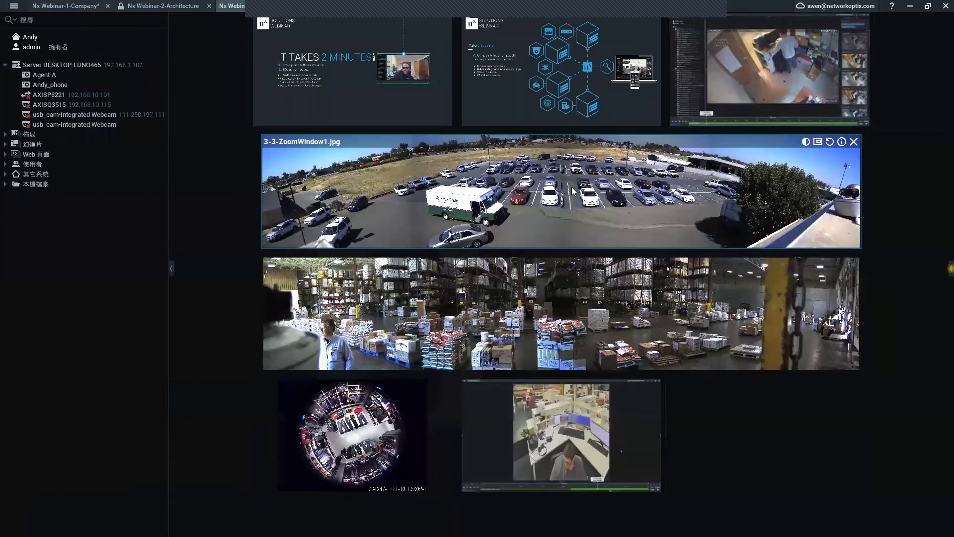
Step: View 3-3-ZoomWindow1.jpg in full screen, zoom in on the parked cars and back out, and return to the layout
double_click(544, 237)
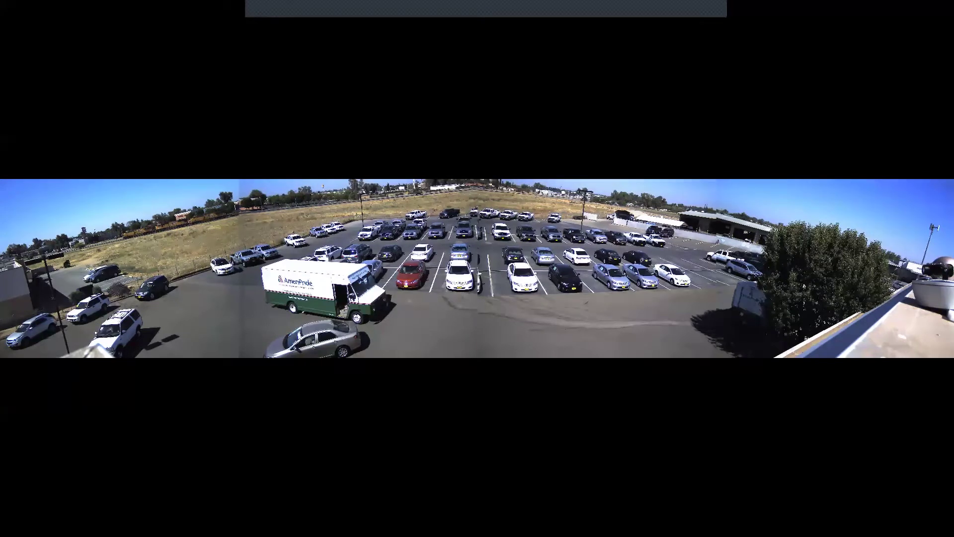
mouse_move(505, 280)
mouse_move(496, 298)
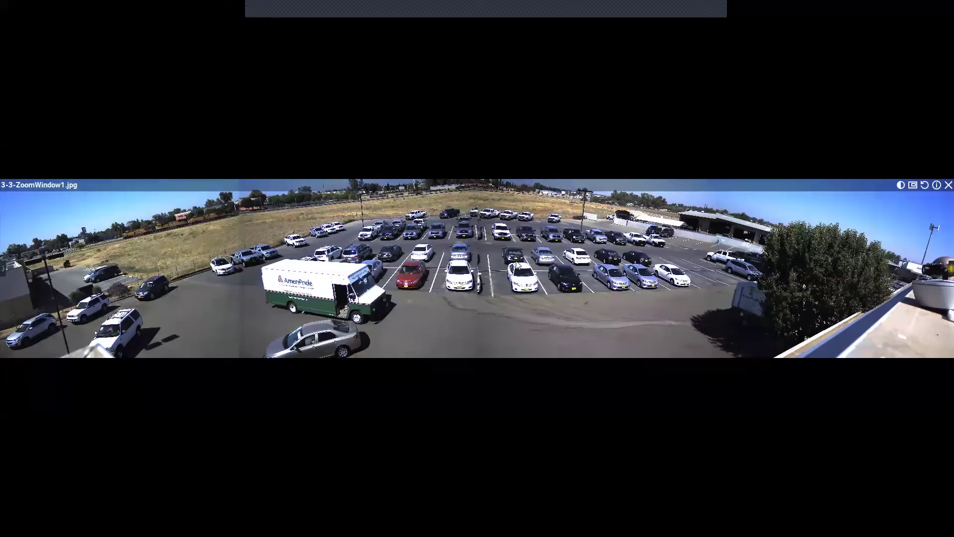
scroll(516, 264, "up", 2)
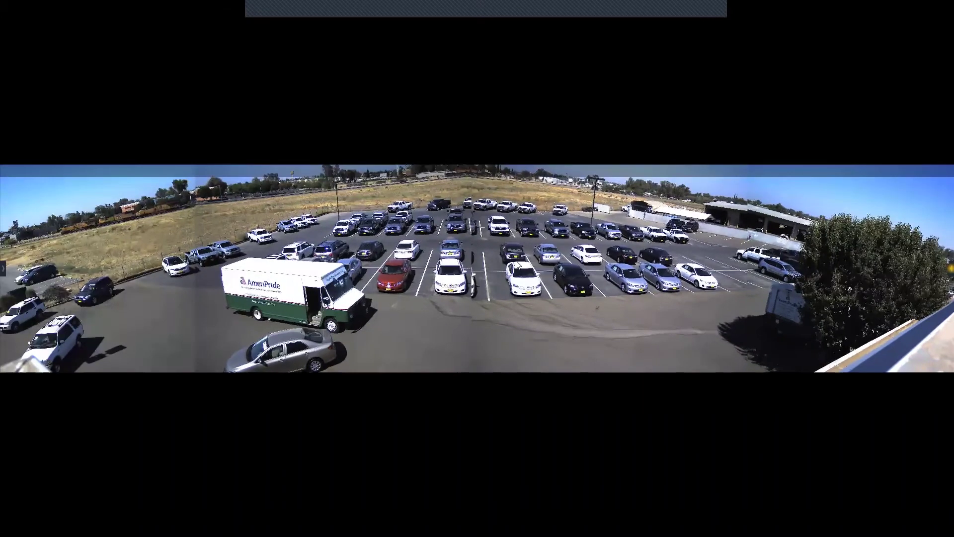
scroll(516, 264, "up", 5)
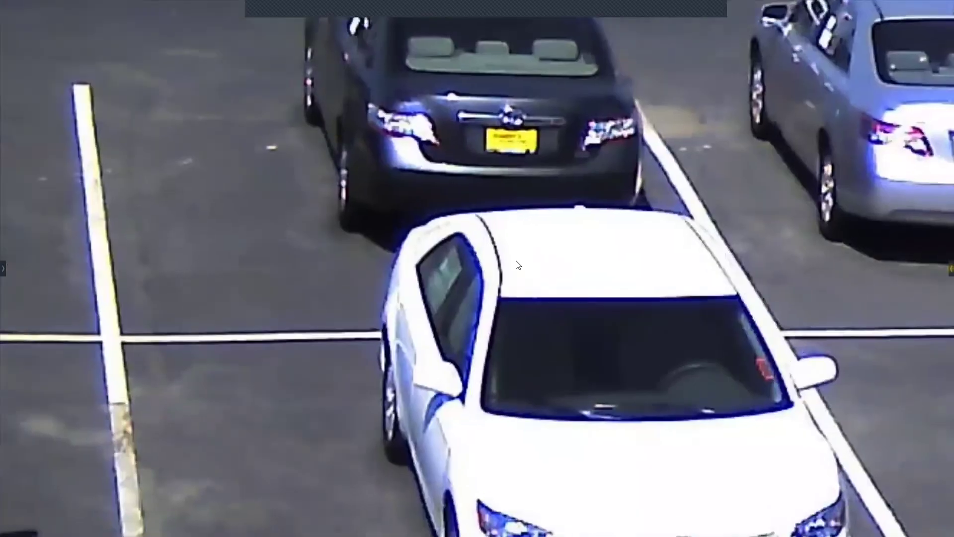
scroll(517, 264, "down", 7)
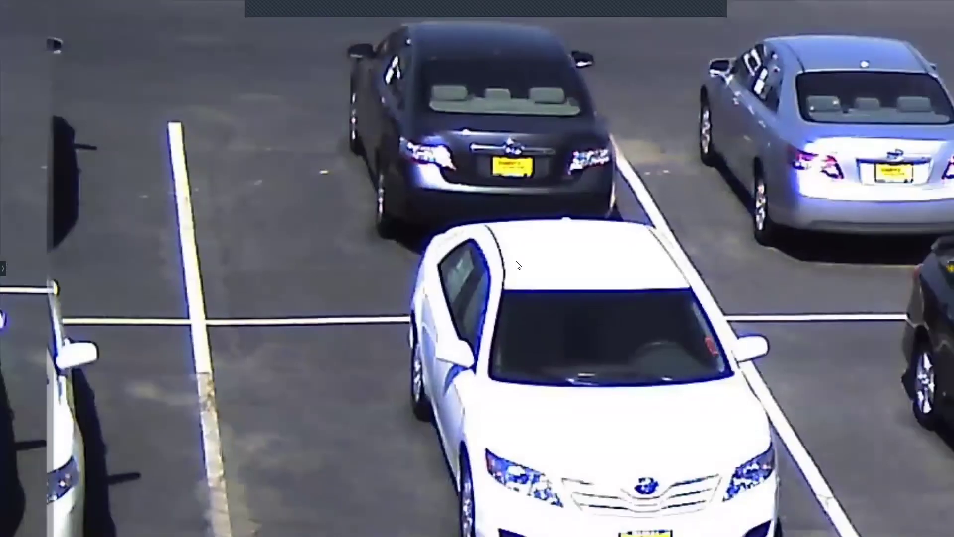
scroll(530, 265, "down", 5)
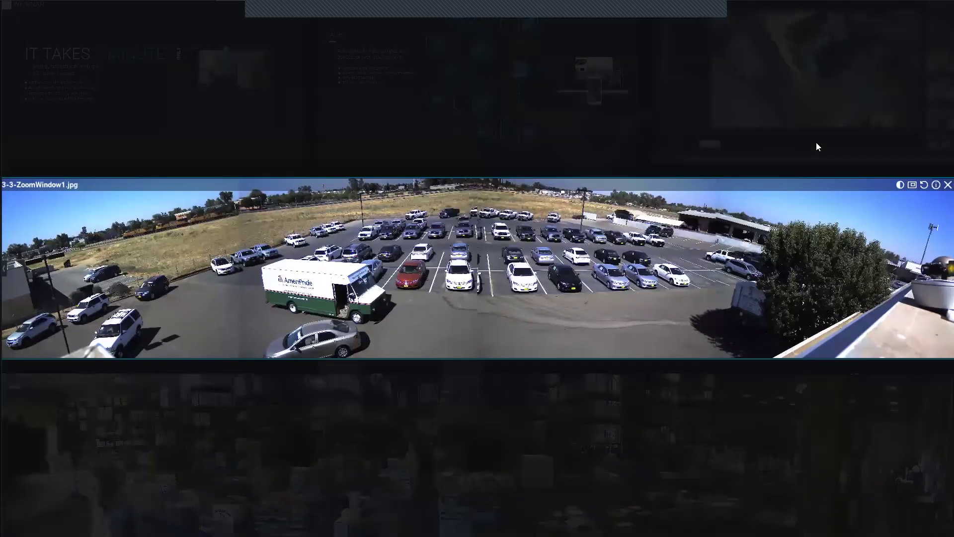
double_click(816, 142)
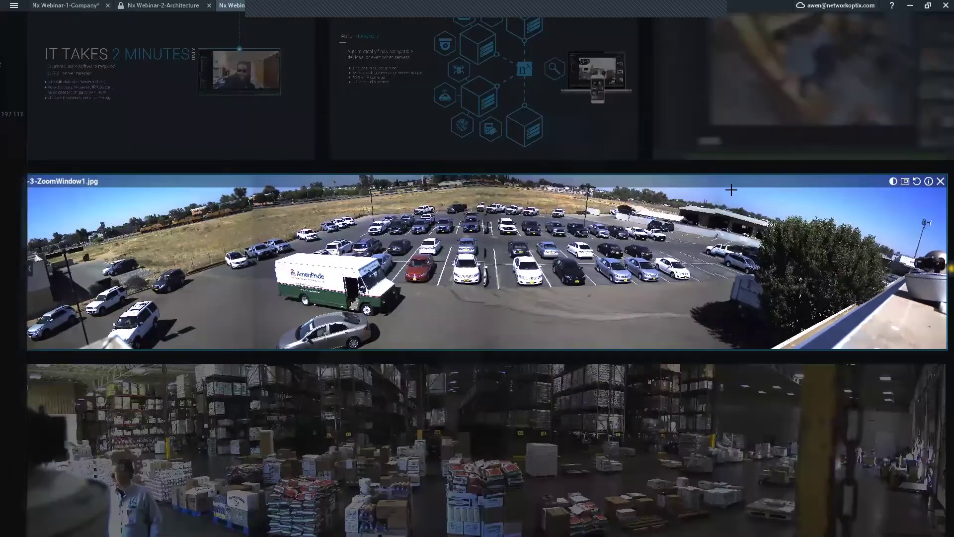
Step: Create a zoom window on 3-3-ZoomWindow1.jpg, move its region to the field at the panorama's left end and zoom in closer
left_click_drag(718, 201, 747, 227)
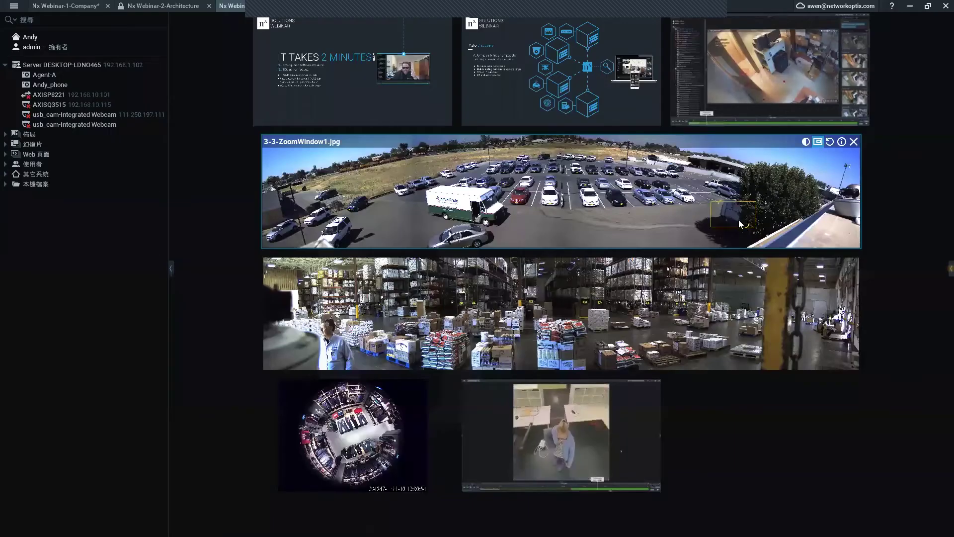
left_click(762, 421)
left_click_drag(728, 209, 303, 185)
scroll(305, 185, "up", 3)
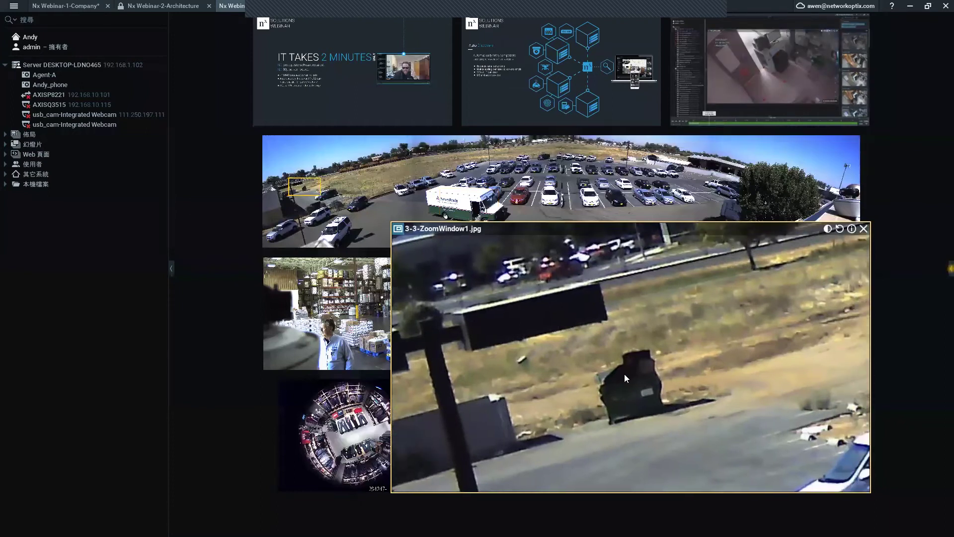
left_click(675, 300)
Step: Add four more zoom windows on the parking lot panorama: truck beside the tree, AmeriPride van, building behind the lot, and central parked cars
left_click(816, 141)
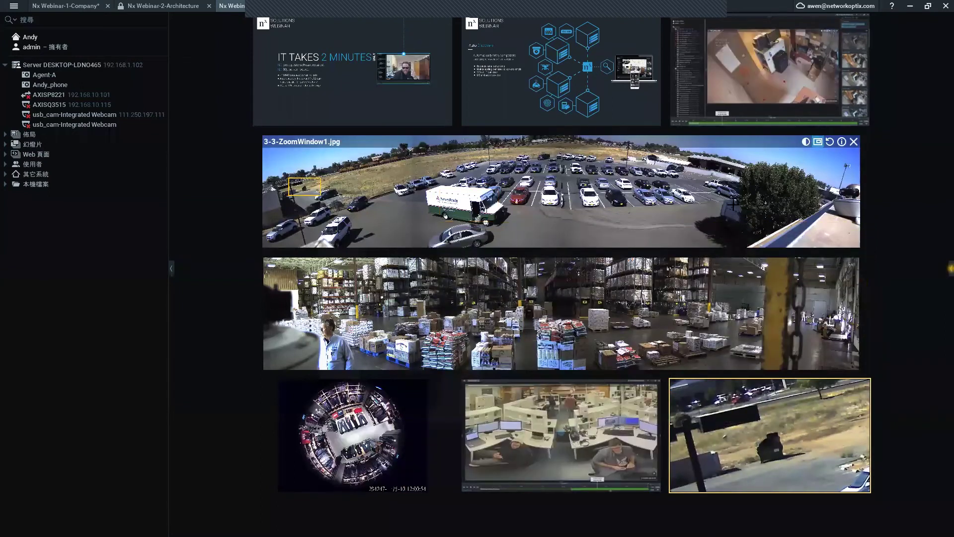
left_click_drag(724, 203, 740, 223)
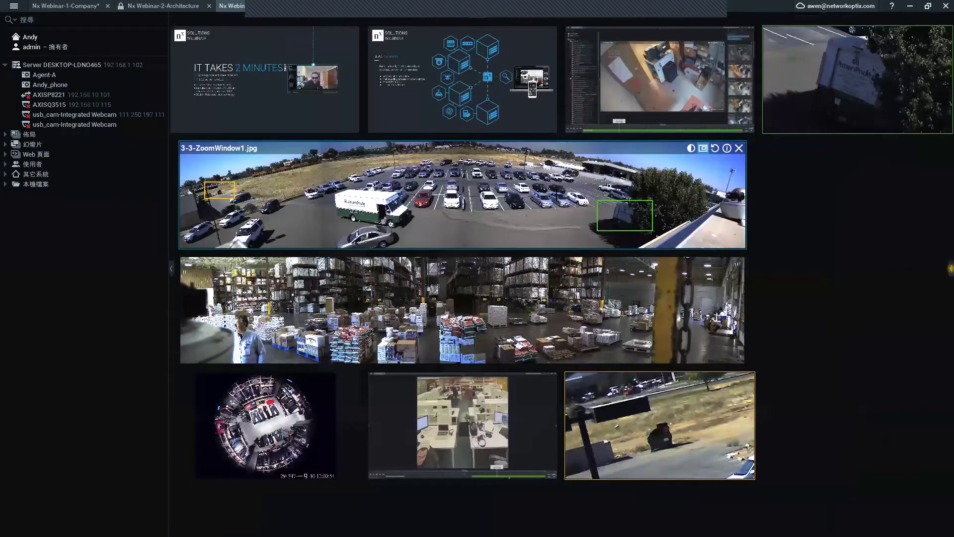
left_click_drag(354, 206, 365, 214)
left_click(703, 148)
left_click_drag(559, 196, 619, 179)
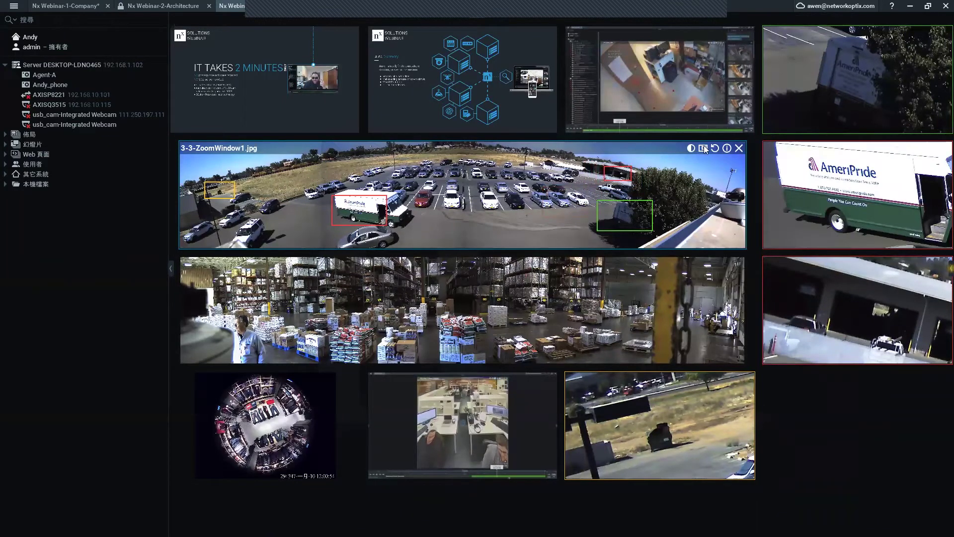
left_click_drag(433, 187, 506, 214)
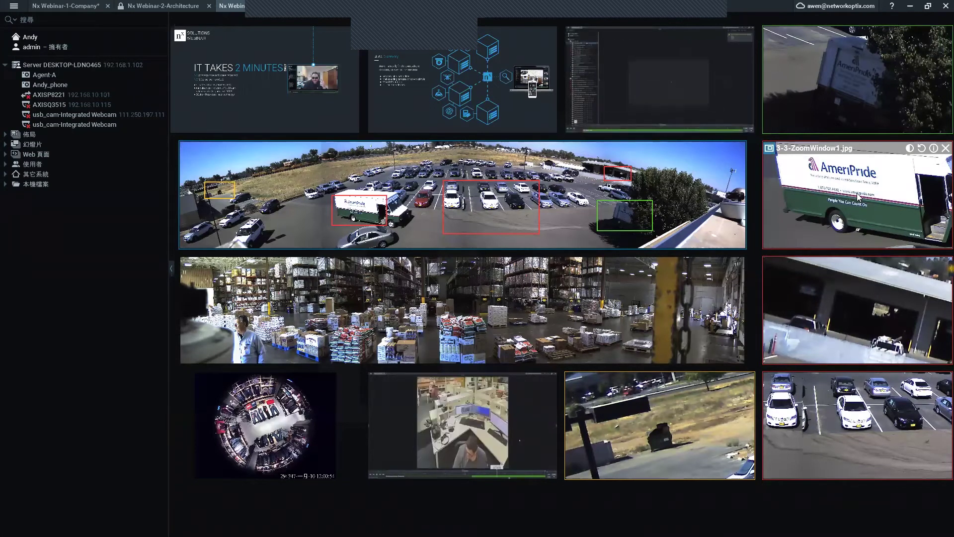
Step: Enlarge the zoom window of the truck beside the tree to examine it, and return it to normal size
left_click(856, 75)
left_click(806, 139)
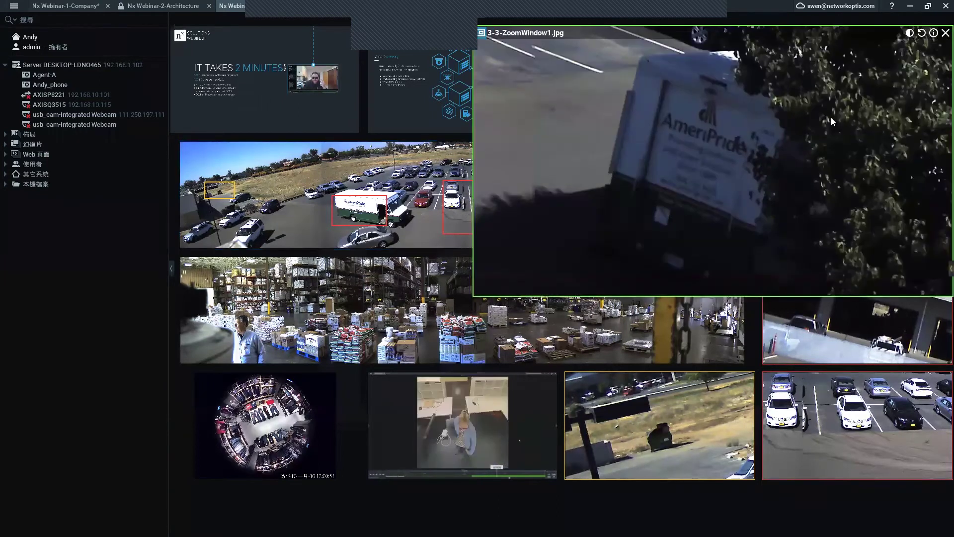
left_click(797, 147)
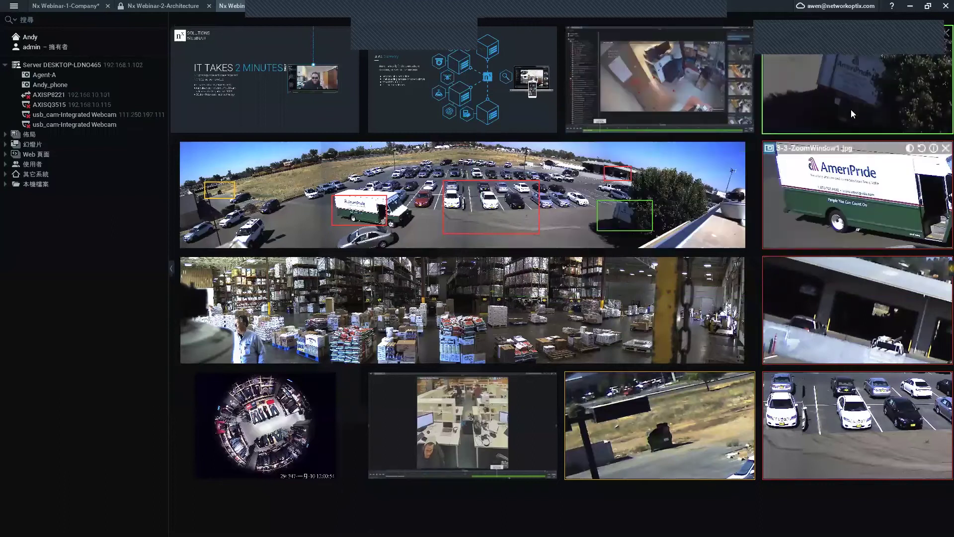
left_click(849, 95)
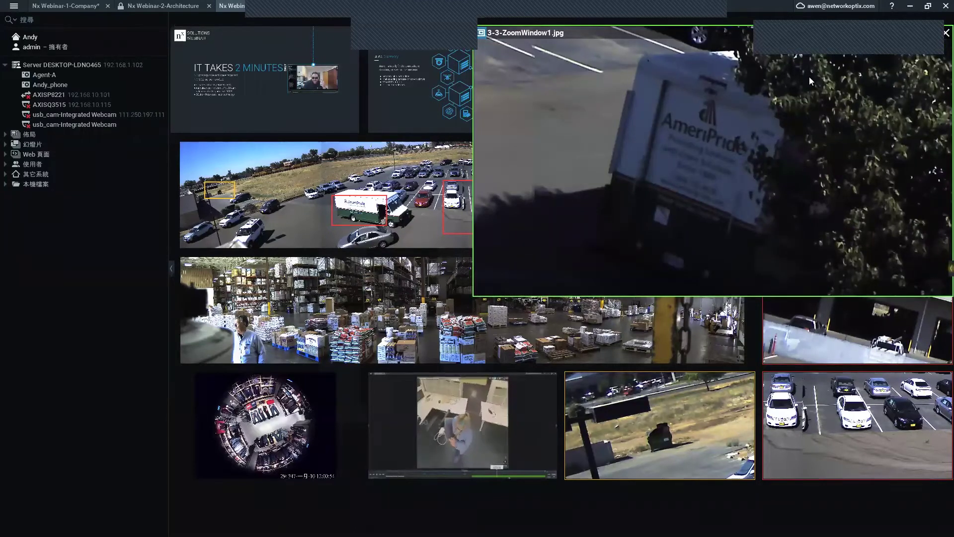
left_click(764, 144)
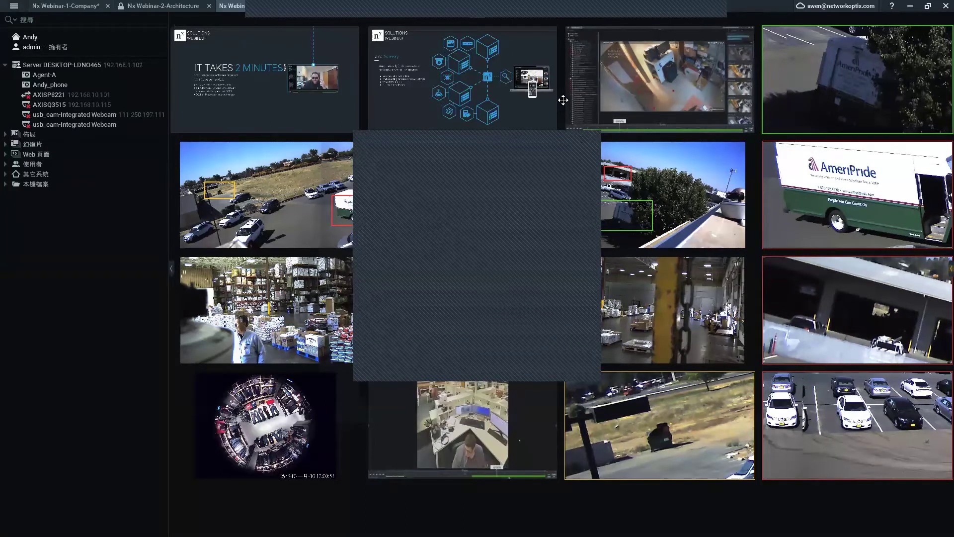
left_click(563, 124)
mouse_move(459, 15)
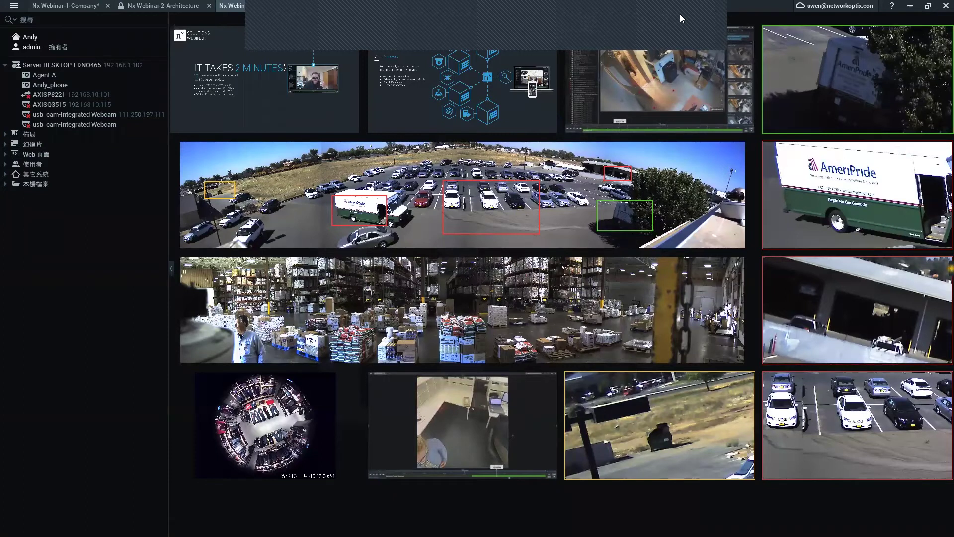
left_click(572, 144)
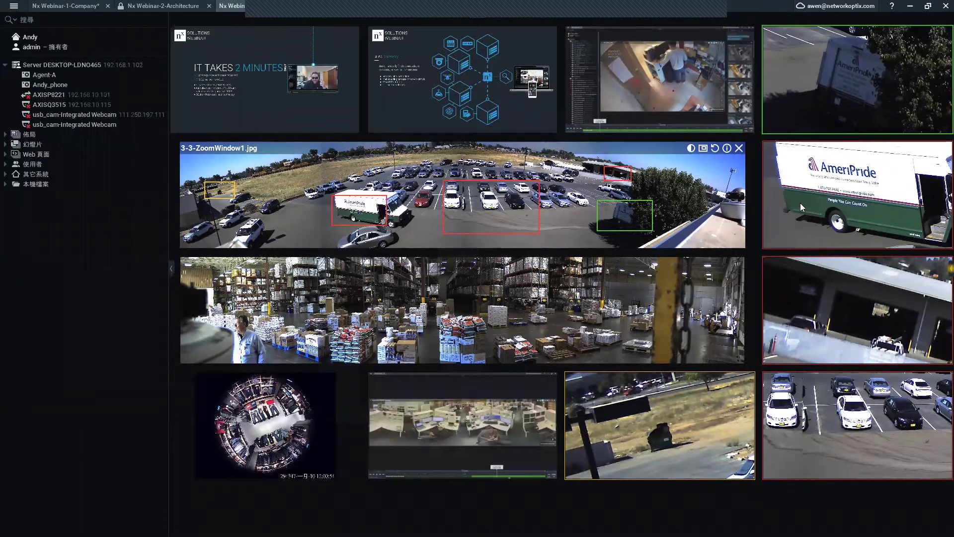
Step: Remove all five zoom windows of 3-3-ZoomWindow1.jpg from the layout
left_click_drag(819, 493, 860, 64)
key("Delete")
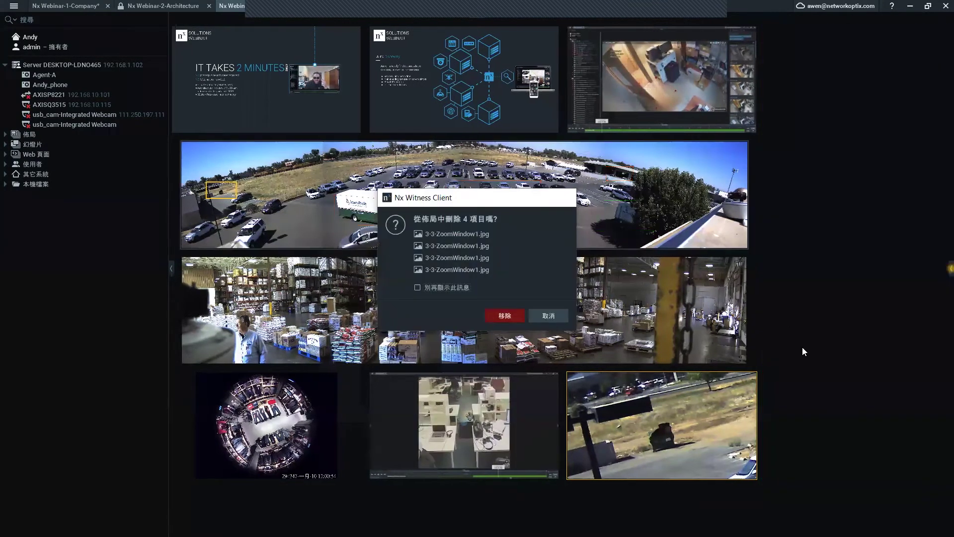
key("Return")
left_click(863, 385)
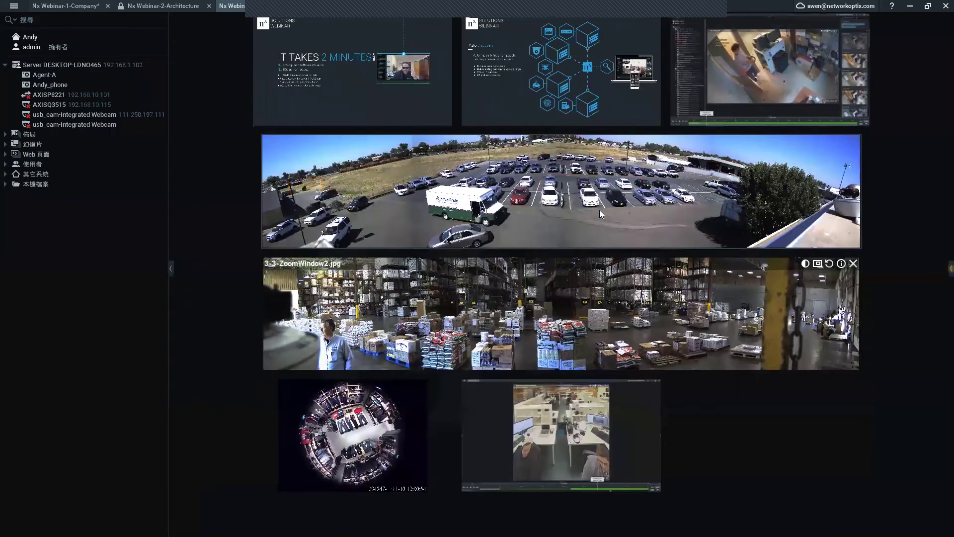
Step: Swap the warehouse panorama with the parking lot panorama, and give it a zoom window covering the 4B and 4A racks
left_click_drag(573, 199, 570, 197)
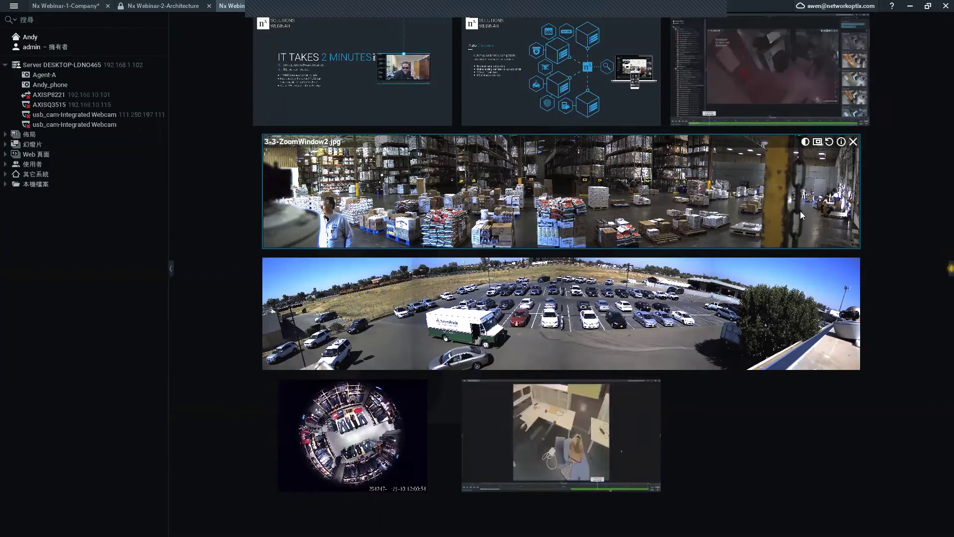
left_click_drag(521, 170, 559, 178)
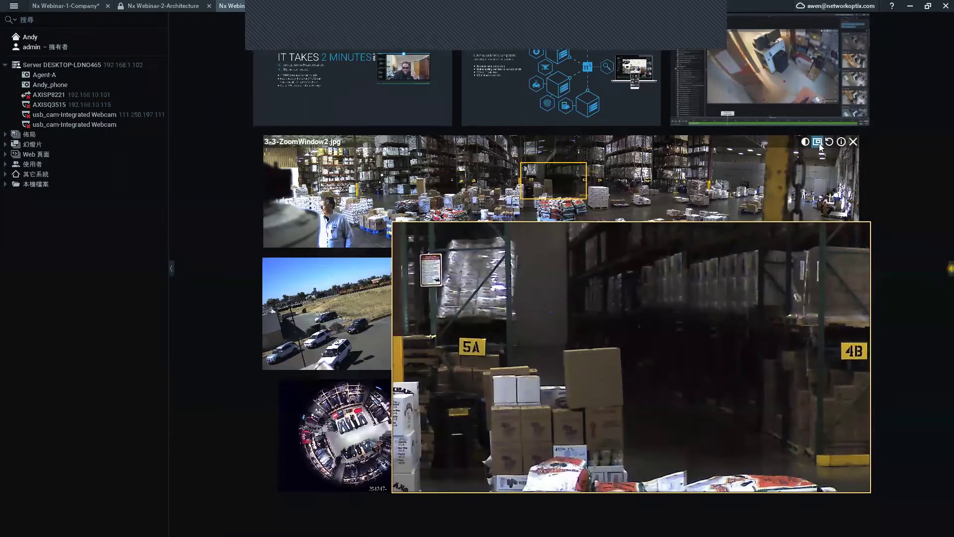
left_click_drag(547, 187, 576, 189)
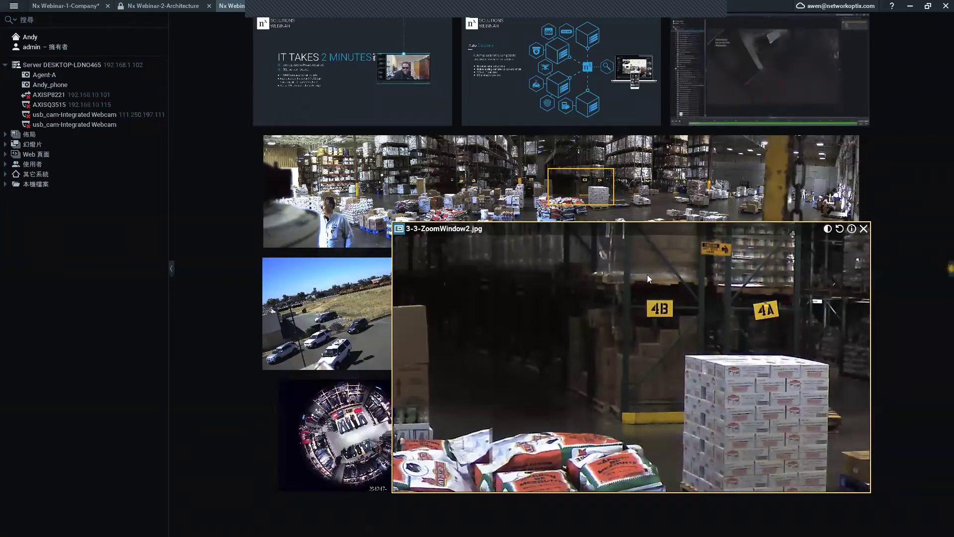
Step: Add zoom windows on 3-3-ZoomWindow2.jpg for the worker behind the yellow post and the red-and-white bag stack, widening the bag view
left_click(817, 142)
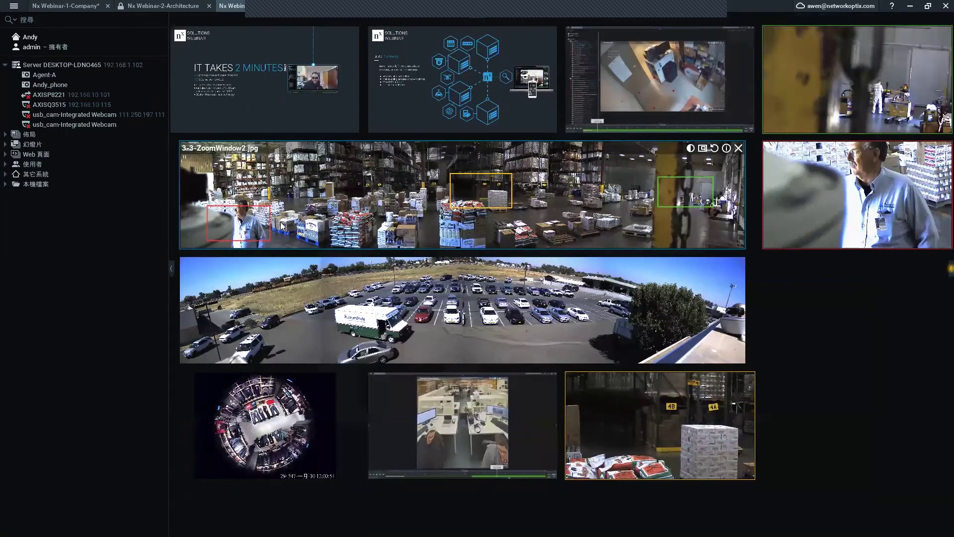
left_click_drag(223, 221, 338, 237)
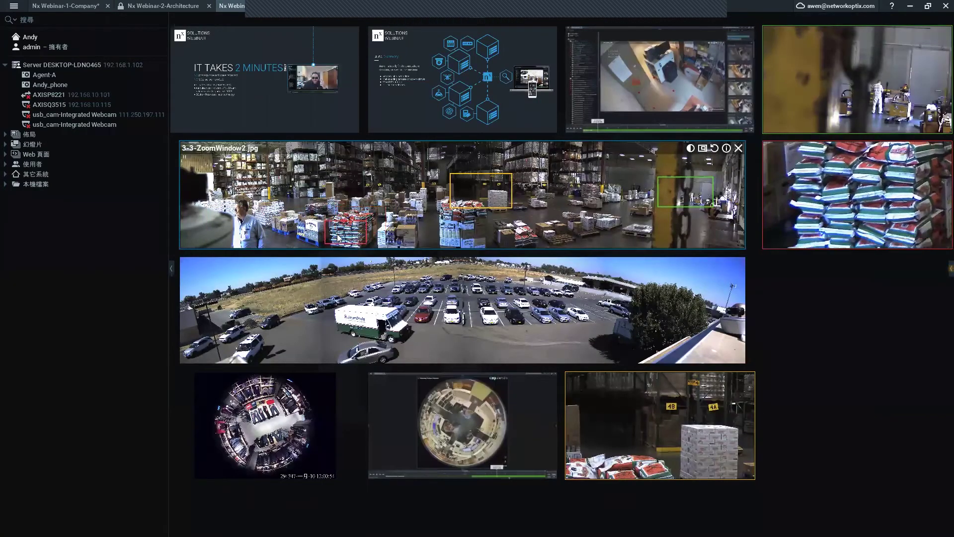
scroll(342, 239, "down", 3)
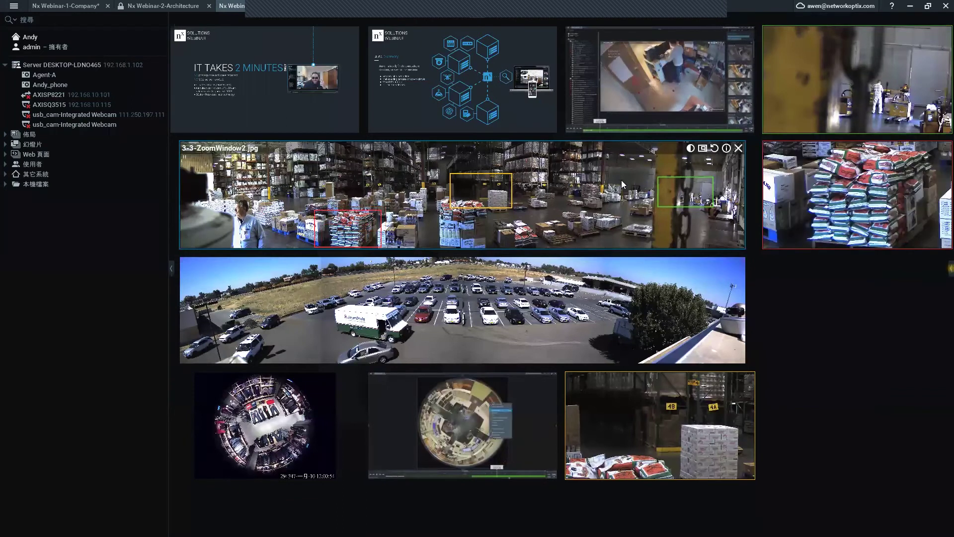
Step: Remove all three zoom windows of 3-3-ZoomWindow2.jpg from the layout
left_click_drag(834, 303, 888, 116)
key("Delete")
key("Return")
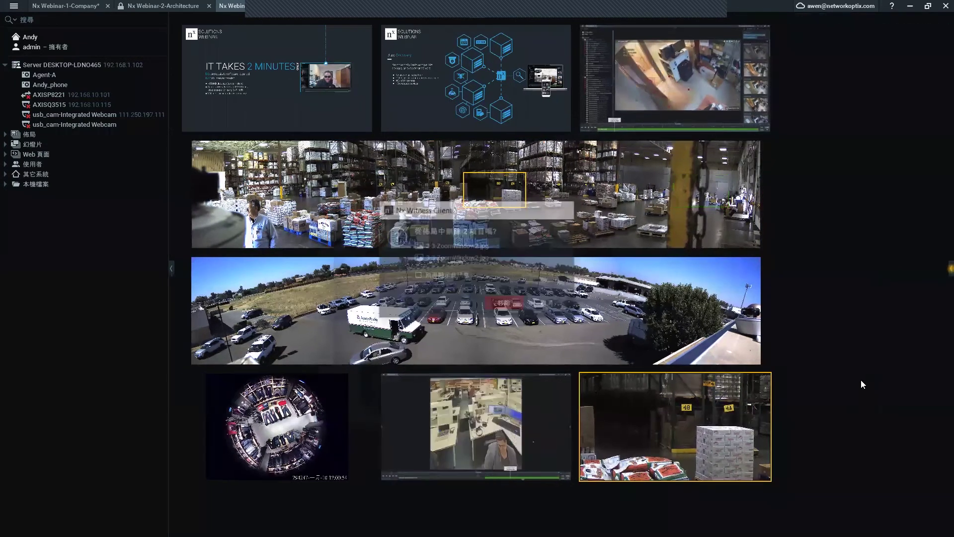
left_click(862, 382)
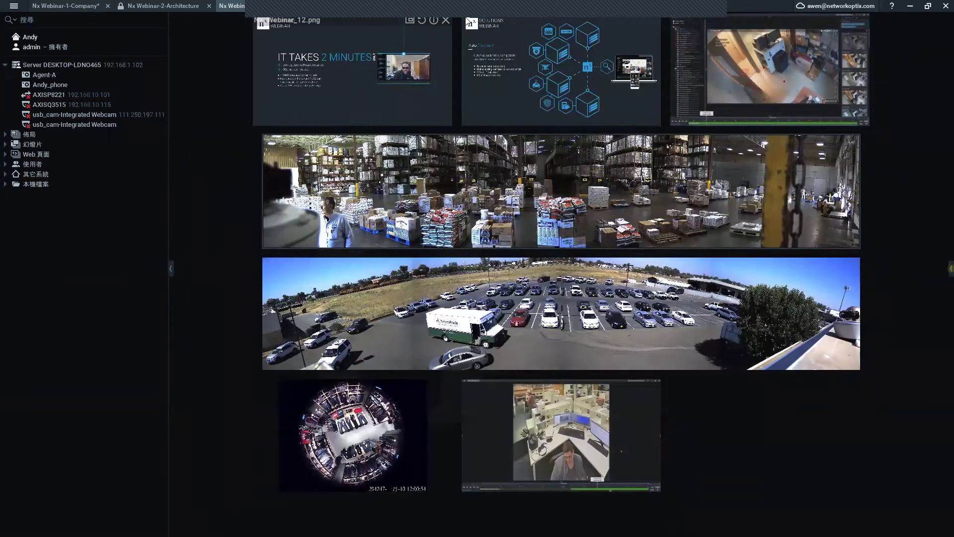
left_click(466, 20)
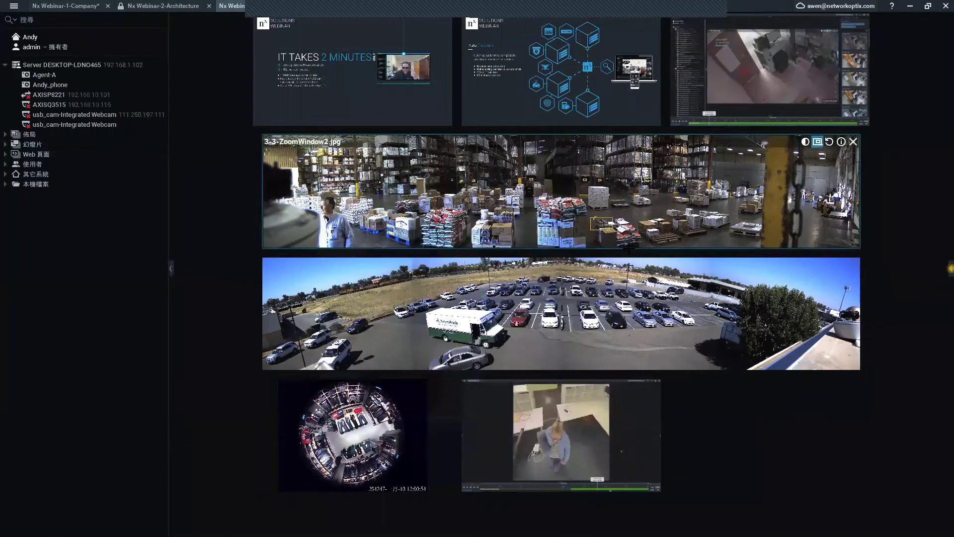
Step: Add a zoom window on 3-3-ZoomWindow2.jpg around the boxes and red-and-white bags near the lower centre, and remove it from the layout
left_click_drag(633, 252, 714, 376)
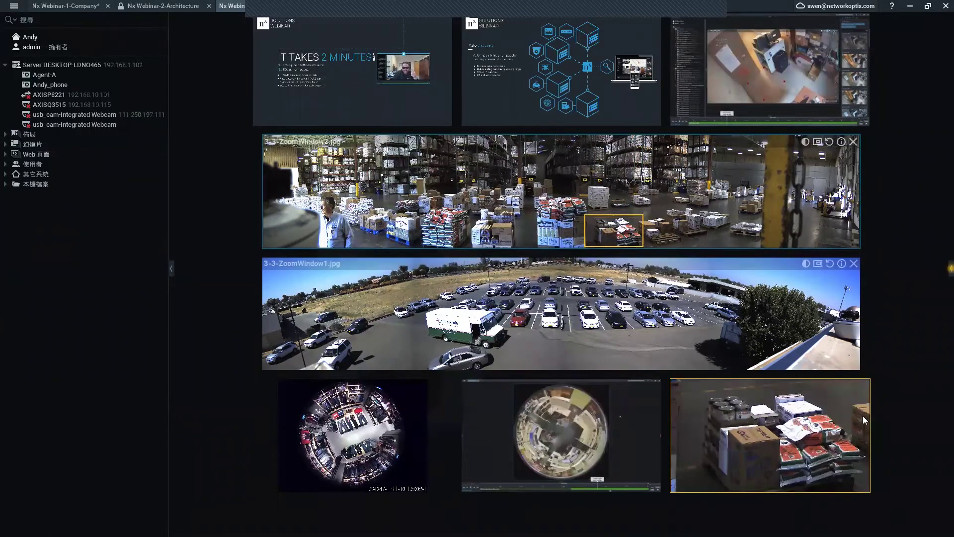
left_click(863, 385)
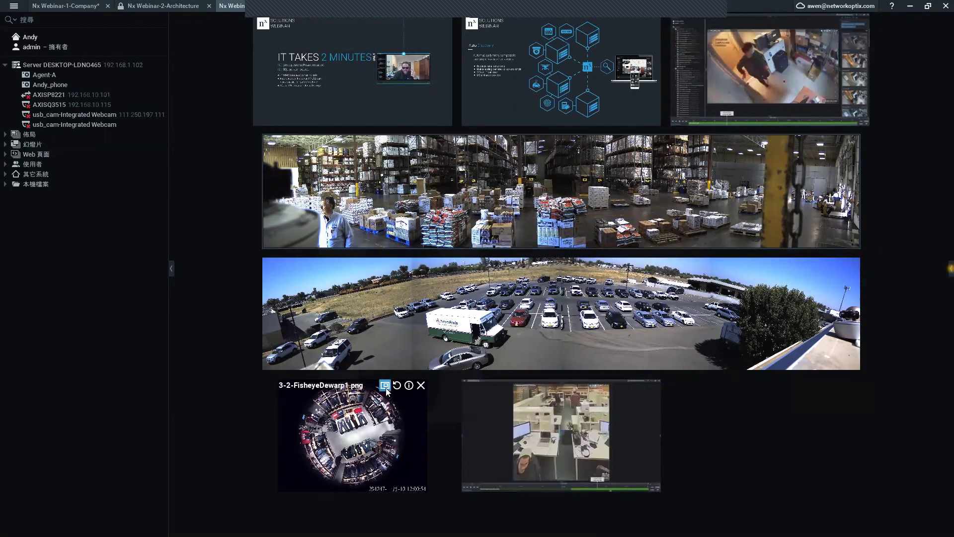
Step: Add a zoom window on 3-2-FisheyeDewarp1.png, move its region to the racks on the image's left edge, and remove the window
mouse_move(338, 409)
left_mouse_down()
mouse_move(380, 445)
mouse_move(372, 413)
left_mouse_up()
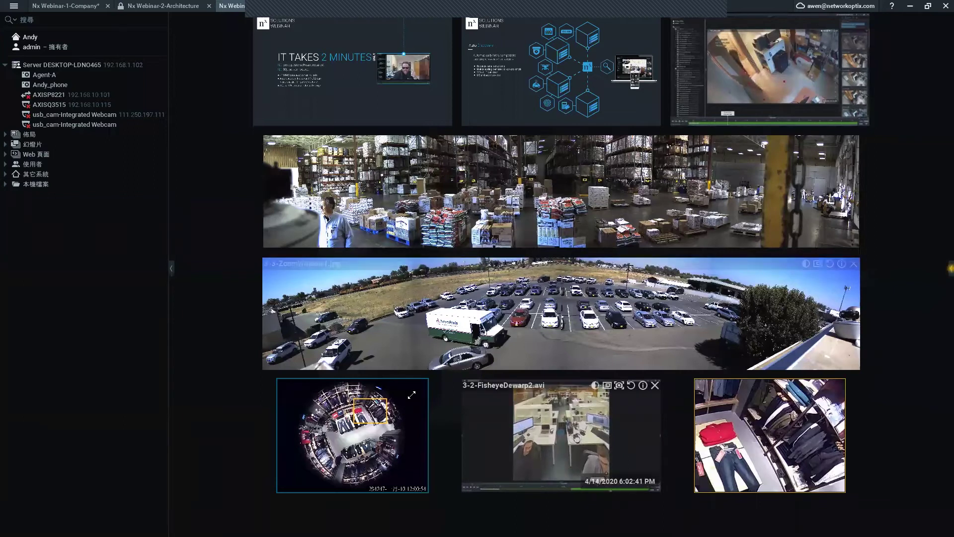
left_click_drag(376, 416, 321, 426)
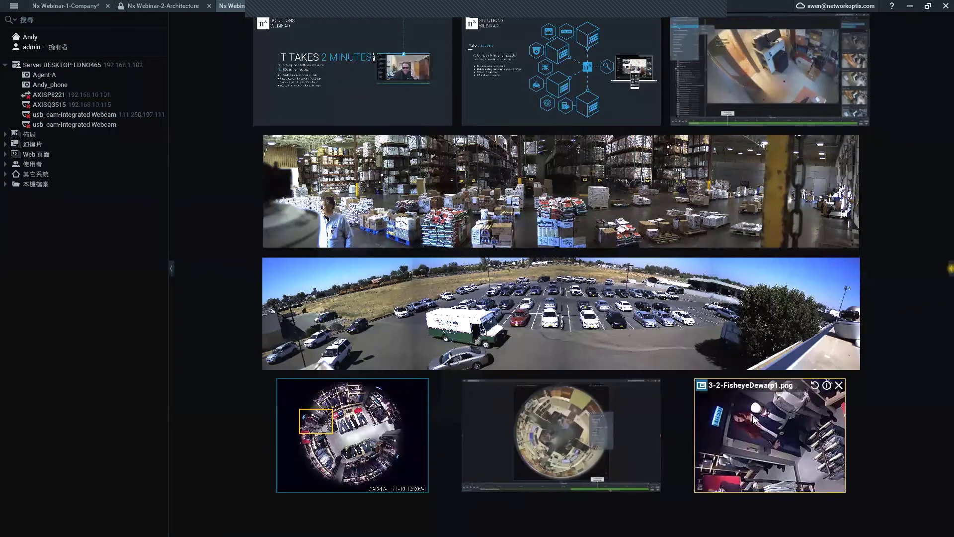
left_click(839, 386)
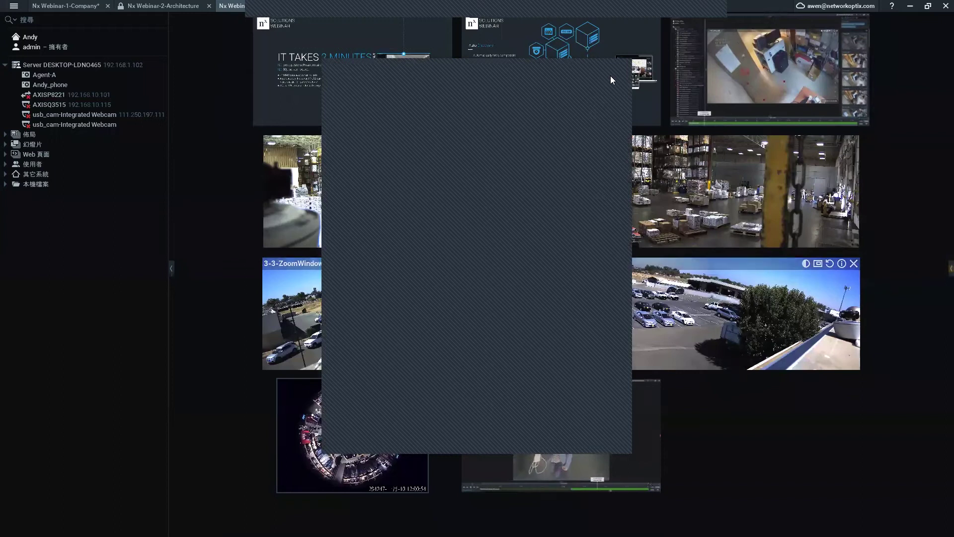
Step: Enlarge 3-2-FisheyeDewarp1.png, enable fisheye dewarping in its file settings and apply auto-calibration
left_click(369, 475)
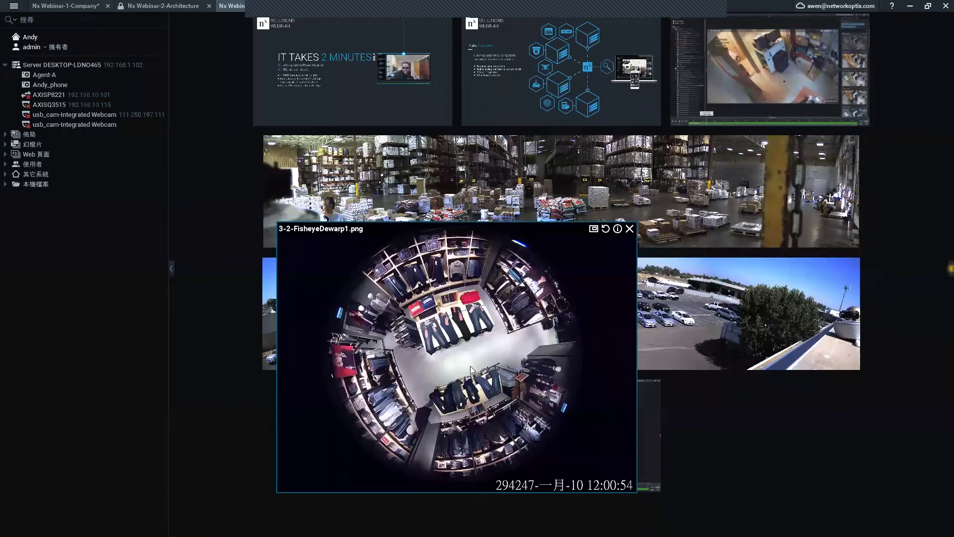
right_click(512, 299)
left_click(560, 424)
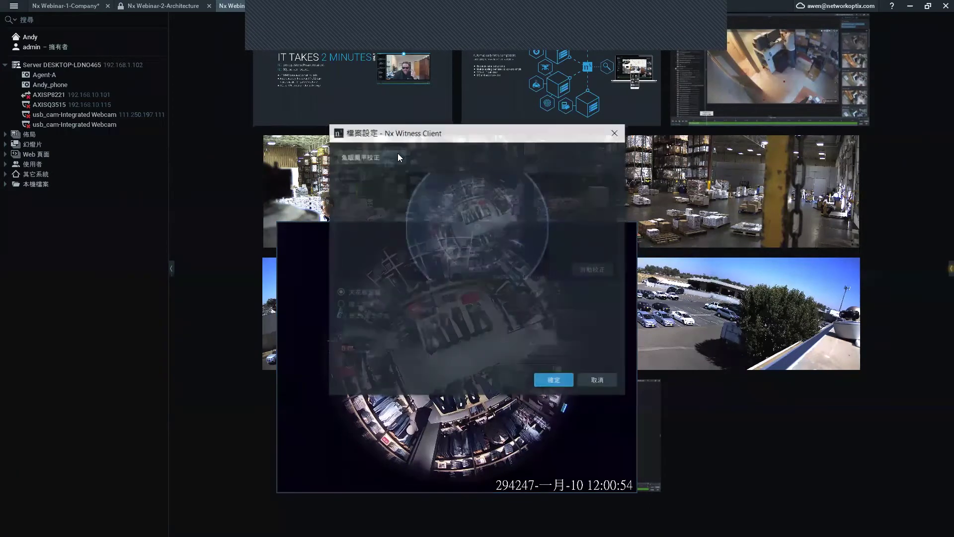
left_click(395, 156)
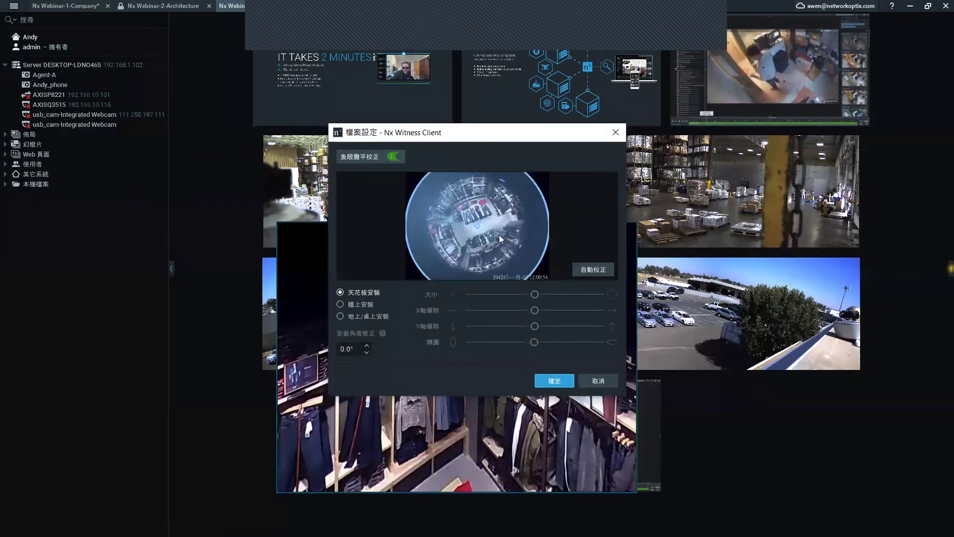
left_click(597, 269)
left_click(554, 380)
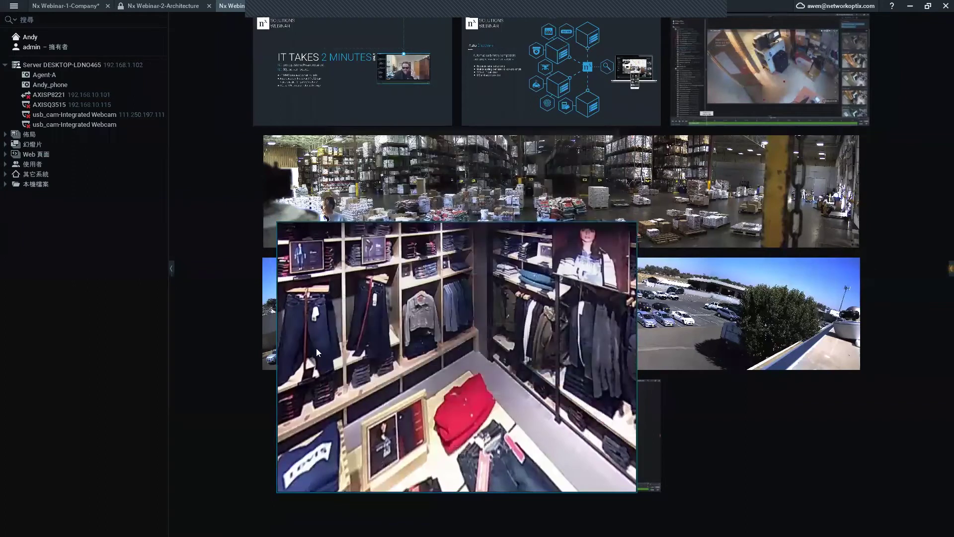
Step: Toggle the dewarping of 3-2-FisheyeDewarp1.png off and back on, and turn the dewarped view to the mannequins beside the aisle
left_click(594, 228)
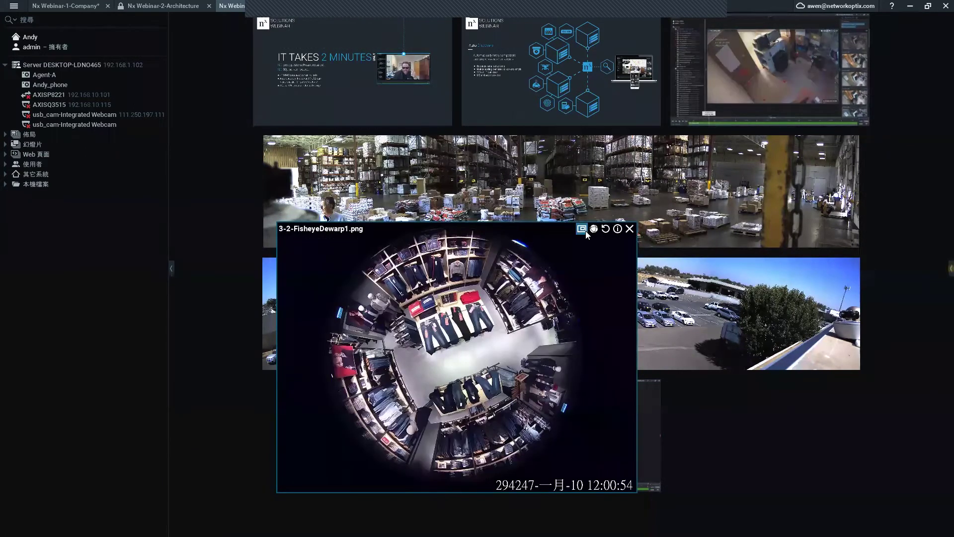
key("d")
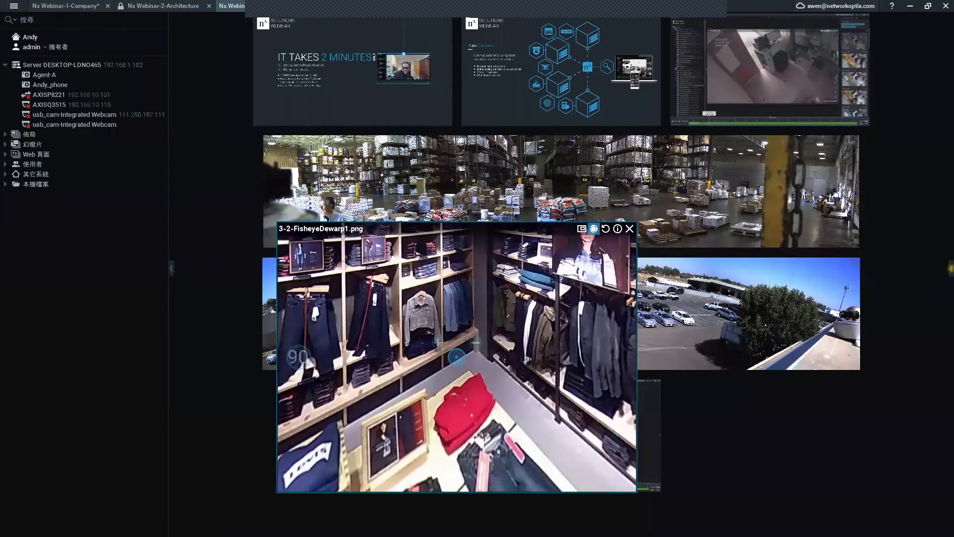
left_click_drag(457, 356, 607, 282)
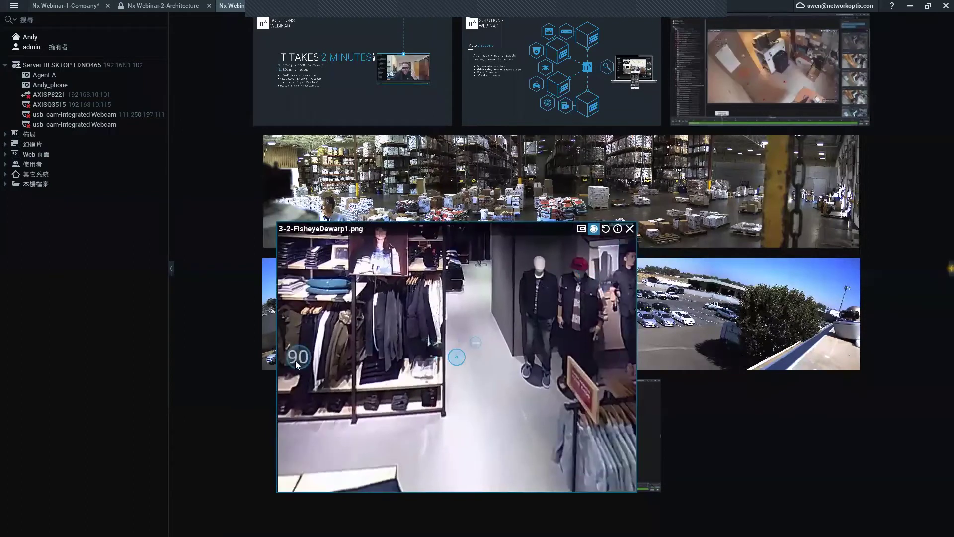
Step: Widen the dewarped shop view from 90 degrees to the full panorama, and return to the original fisheye image
left_click(298, 356)
left_click(256, 365)
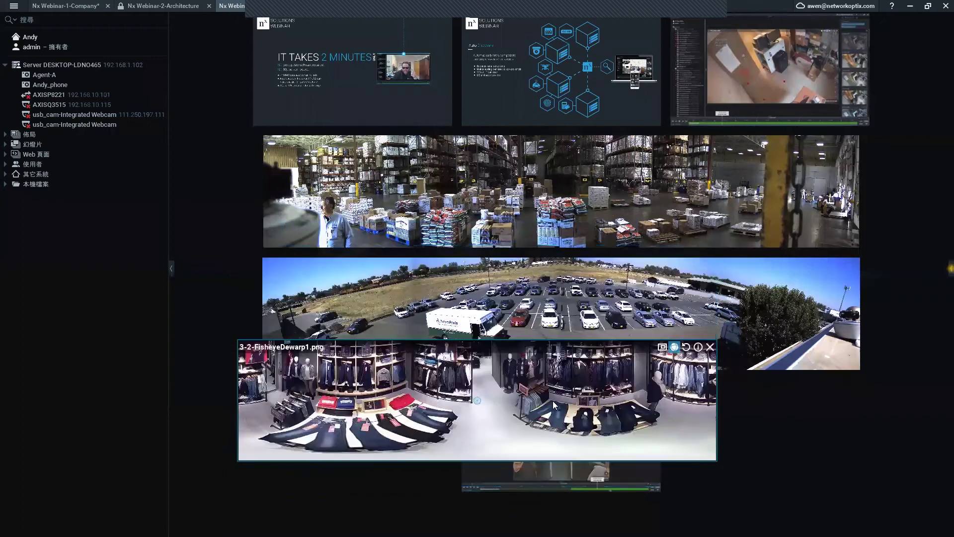
left_click(674, 347)
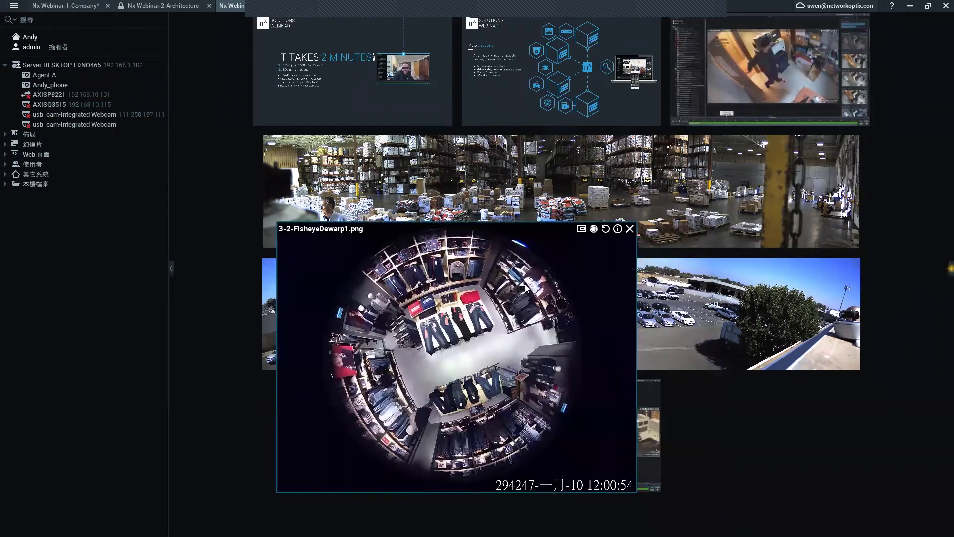
Step: Show 3-2-FisheyeDewarp1.png full screen and turn its 90-degree dewarped view to the clothes rack beside the red poster
double_click(449, 375)
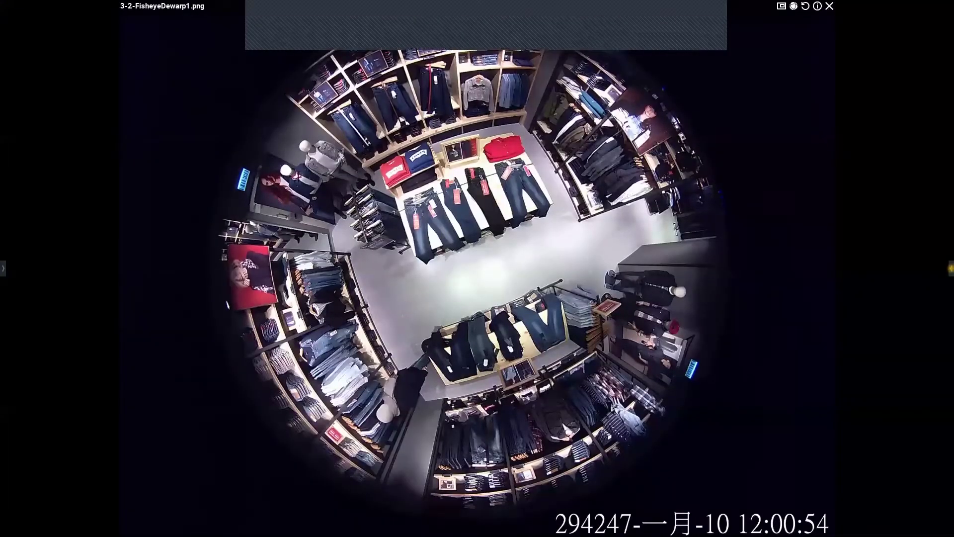
mouse_move(493, 212)
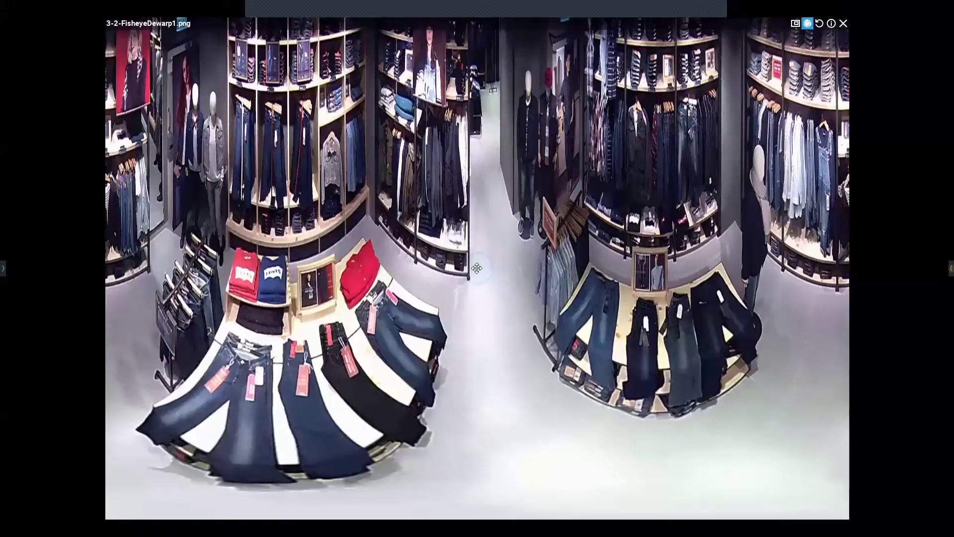
left_click(141, 268)
left_click_drag(477, 269, 698, 163)
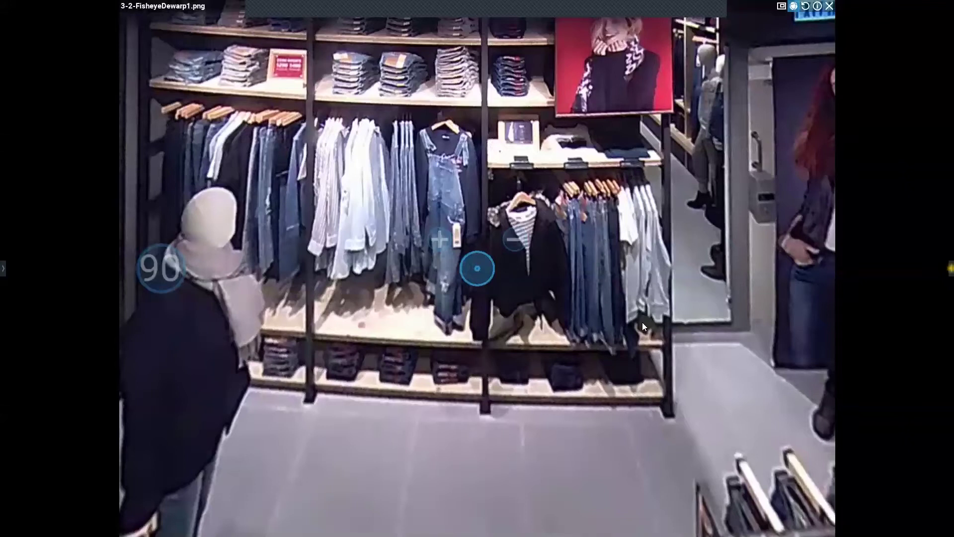
Step: Compare the full-screen fisheye image with its dewarped view, turn that view to the red-capped mannequin and nearby shelves, and leave full screen
left_click(793, 6)
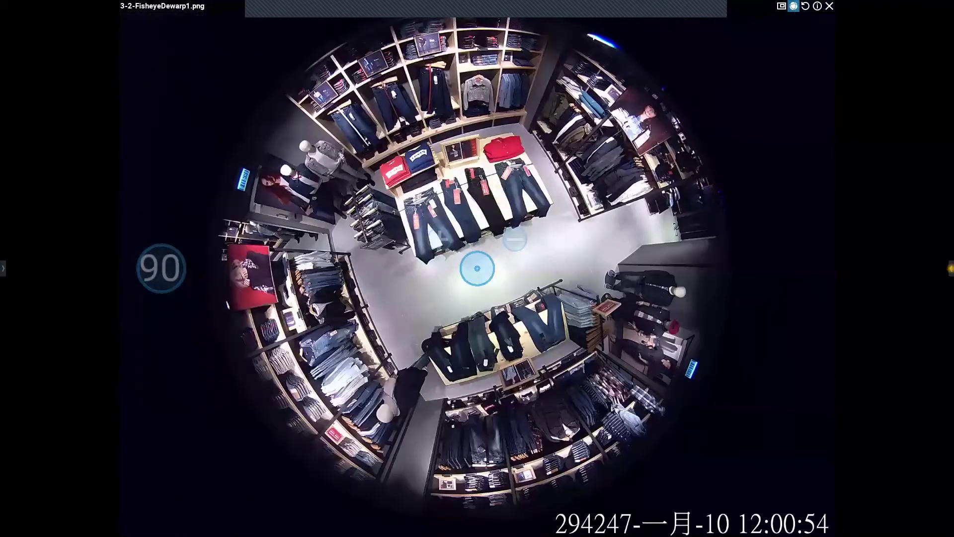
left_click(793, 6)
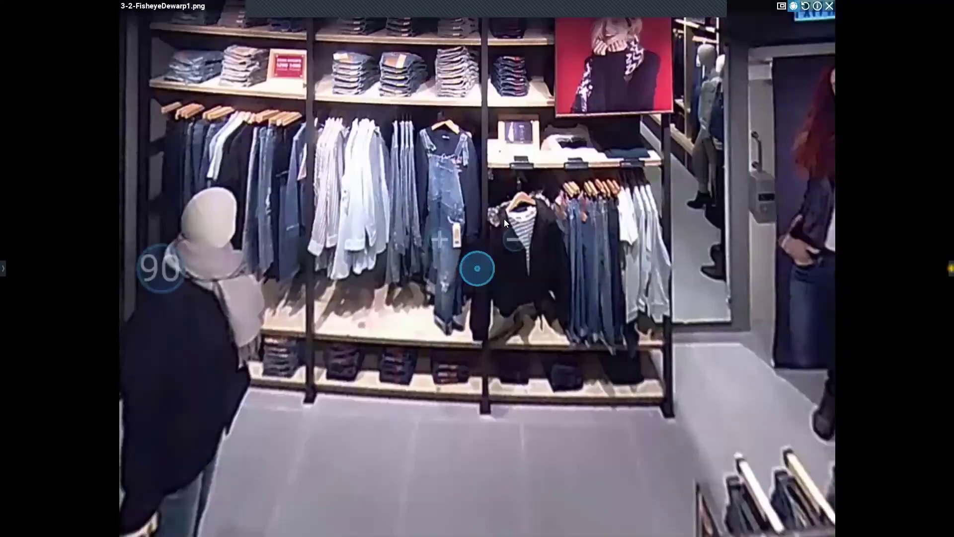
left_click_drag(477, 268, 635, 226)
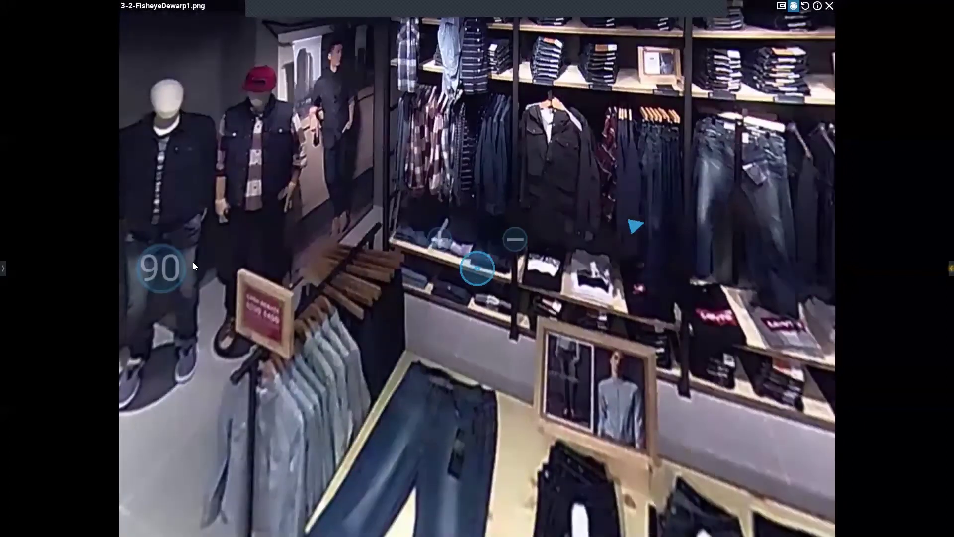
left_click(163, 273)
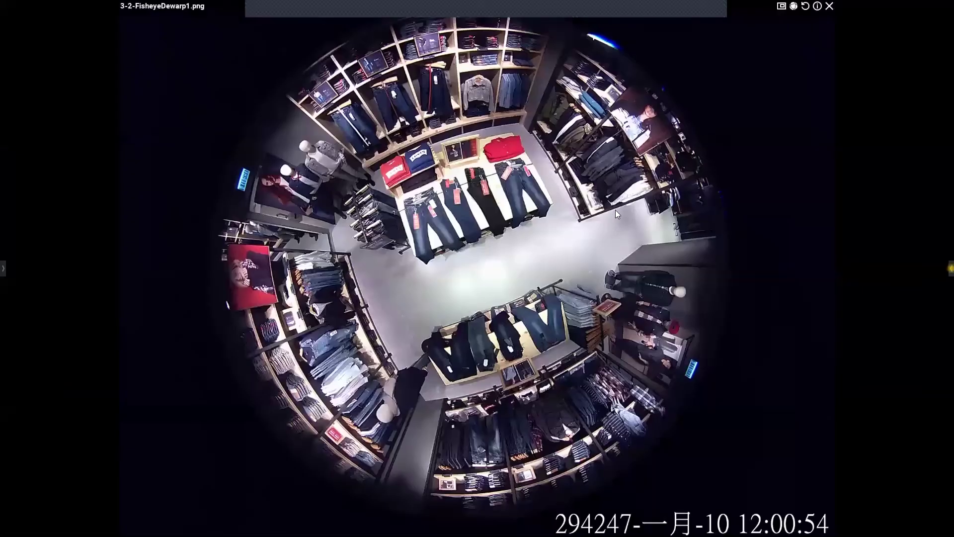
double_click(622, 203)
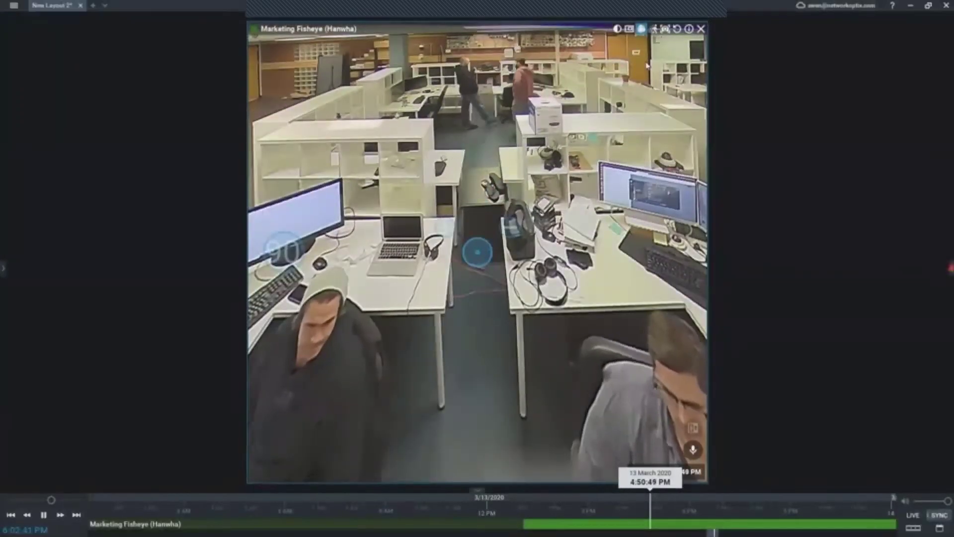
Step: Toggle dewarping on the Marketing Fisheye (Hanwha) camera and start its PTZ tour New Tour 2
left_click(639, 30)
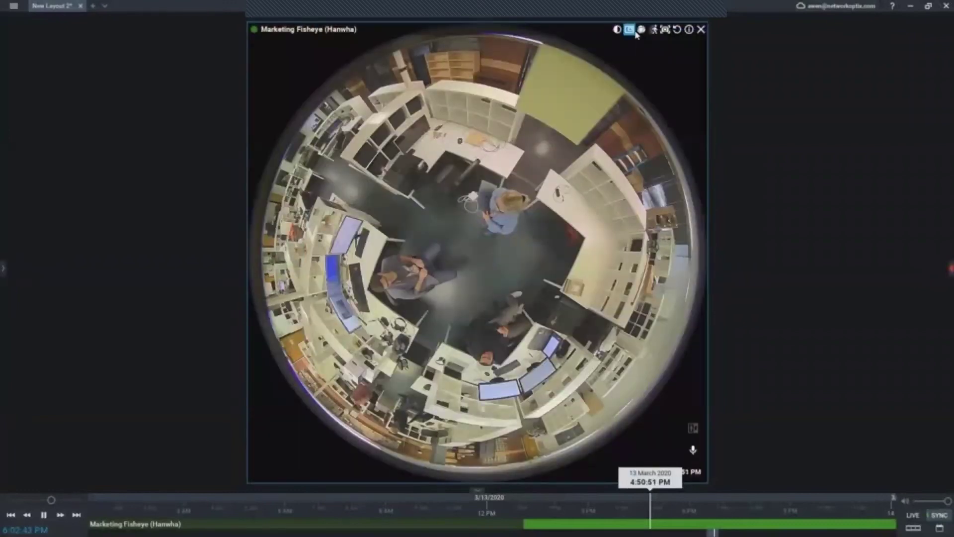
left_click(641, 31)
left_click(641, 32)
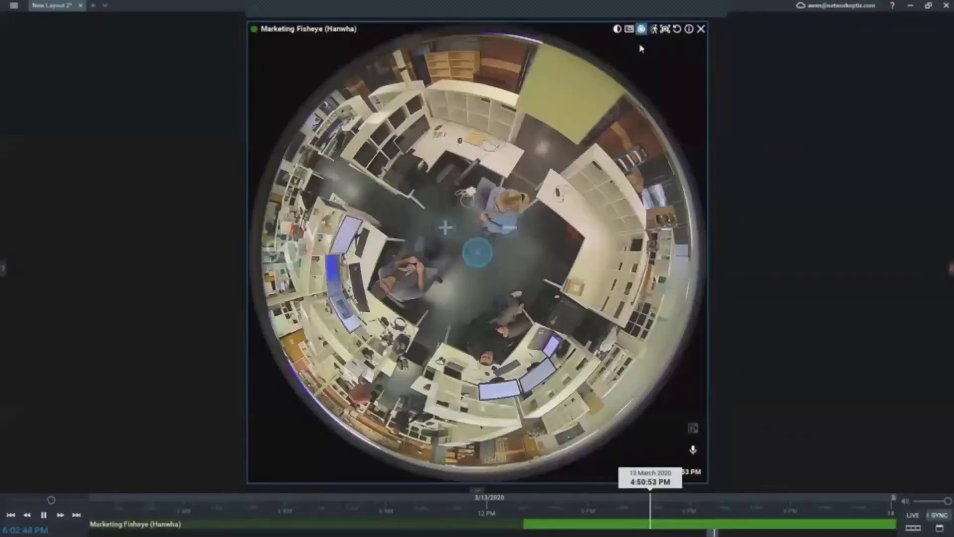
right_click(612, 155)
mouse_move(702, 217)
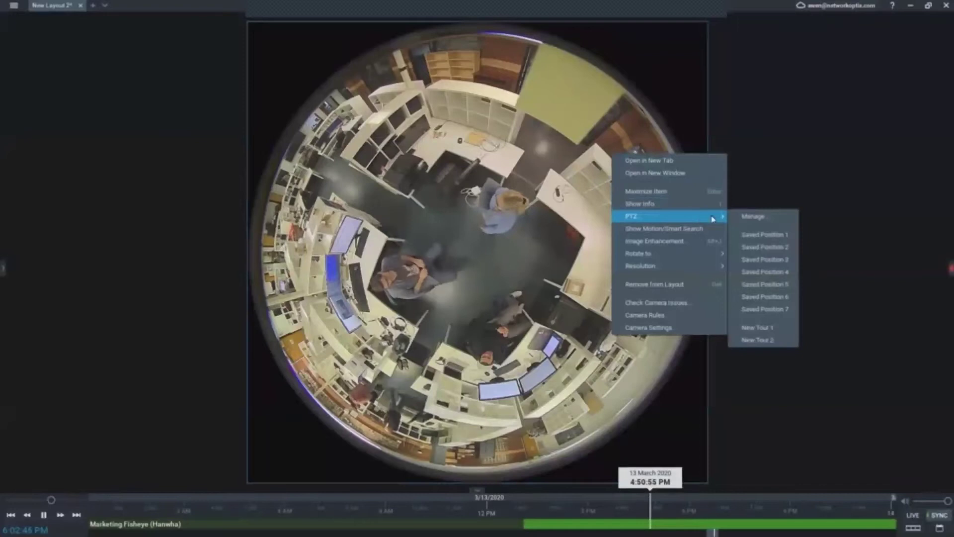
left_click(760, 340)
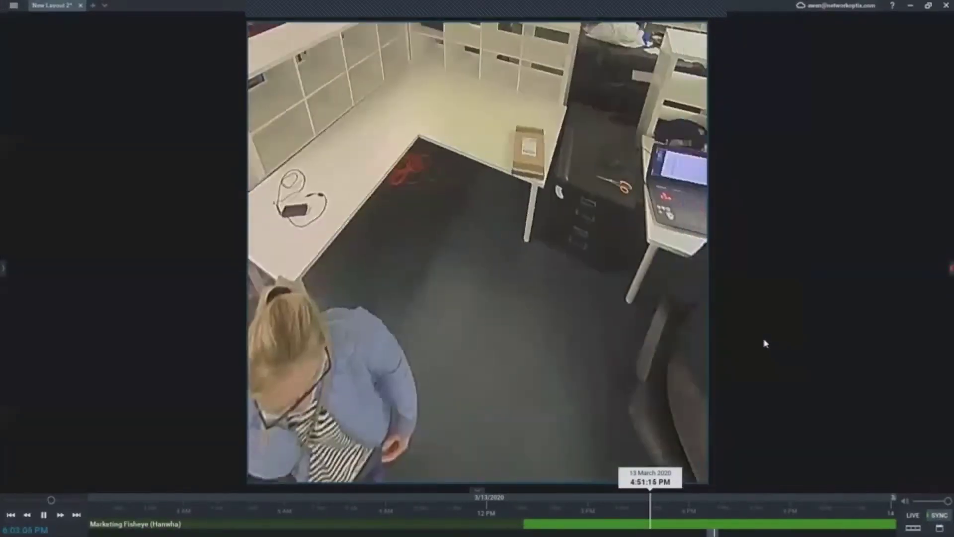
Step: Pan the dewarped Marketing Fisheye (Hanwha) view across the office and widen it from 90 degrees through 180 degrees to the full panorama
left_click(14, 8)
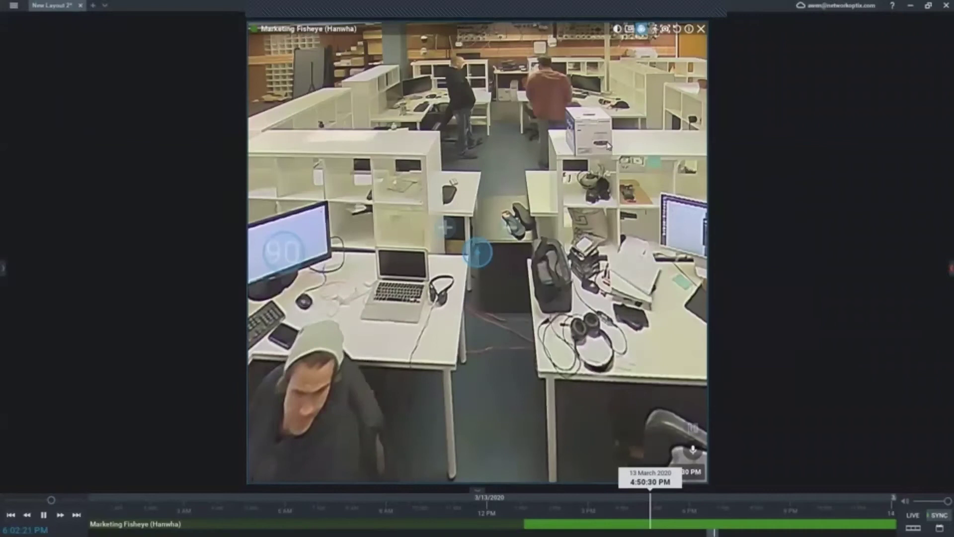
left_click_drag(478, 253, 159, 213)
left_click_drag(403, 114, 431, 148)
left_click(280, 253)
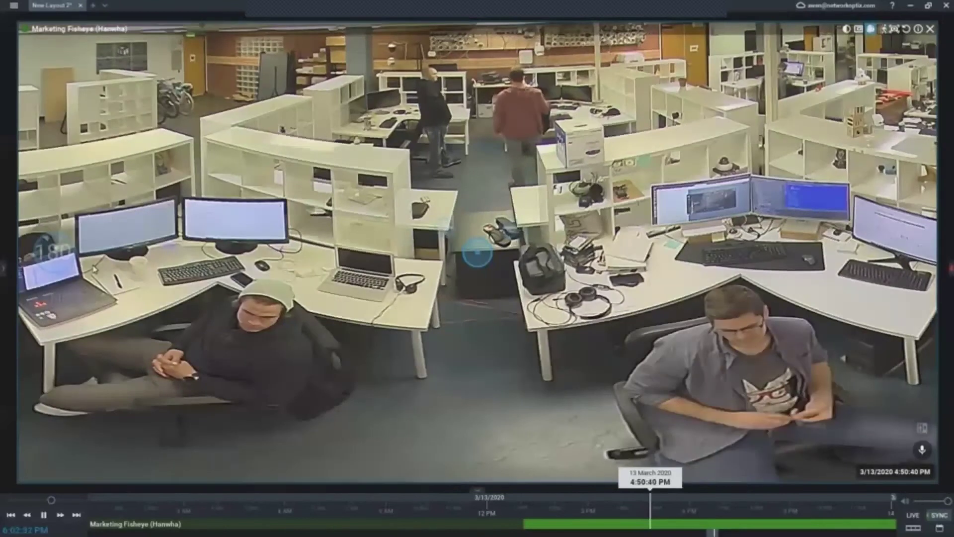
left_click(46, 259)
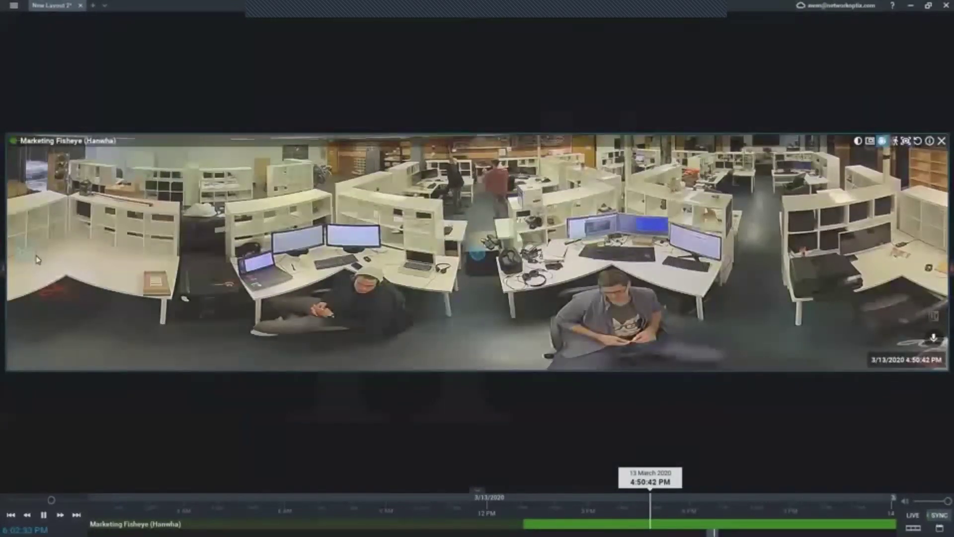
Step: Zoom the 90-degree Marketing Fisheye view in on the aisle between the desks and back out
scroll(37, 259, "up", 4)
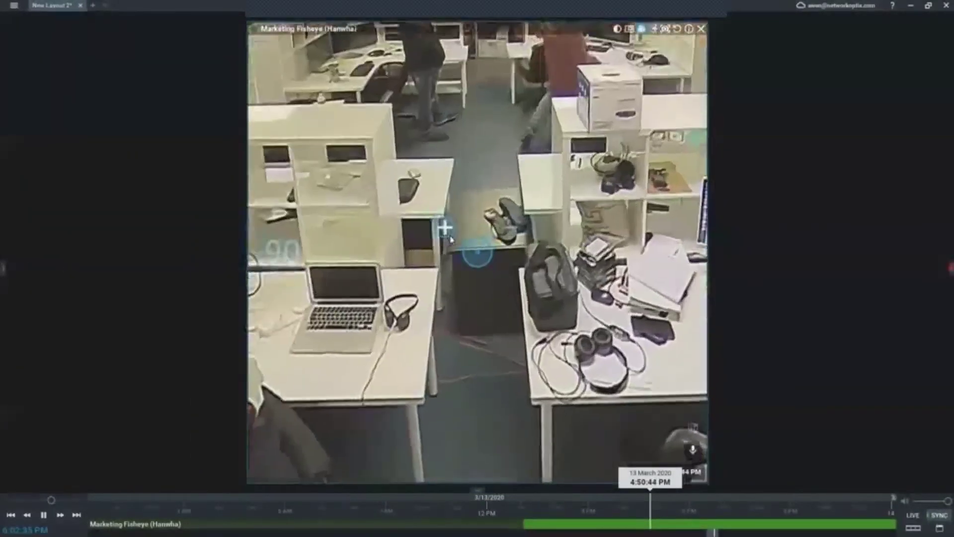
left_click(449, 235)
left_click(503, 231)
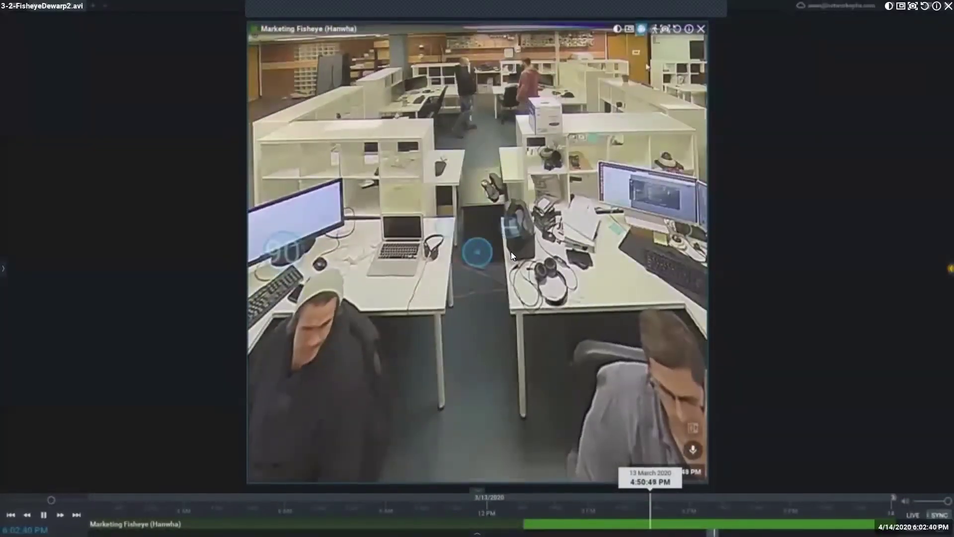
Step: Switch the Marketing Fisheye (Hanwha) camera between its dewarped and original image, and run the PTZ tour New Tour 2 again
left_click(641, 31)
left_click(640, 30)
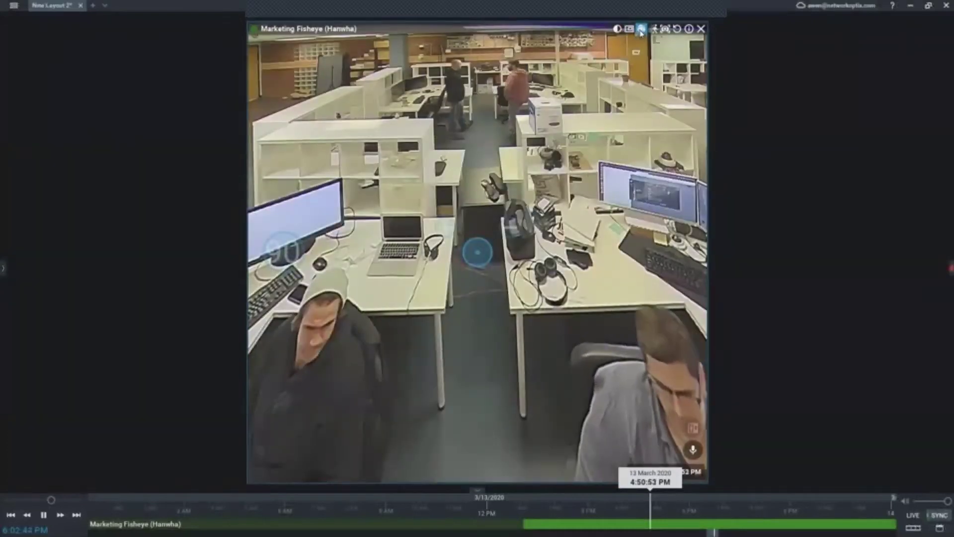
left_click(641, 31)
right_click(612, 155)
mouse_move(695, 217)
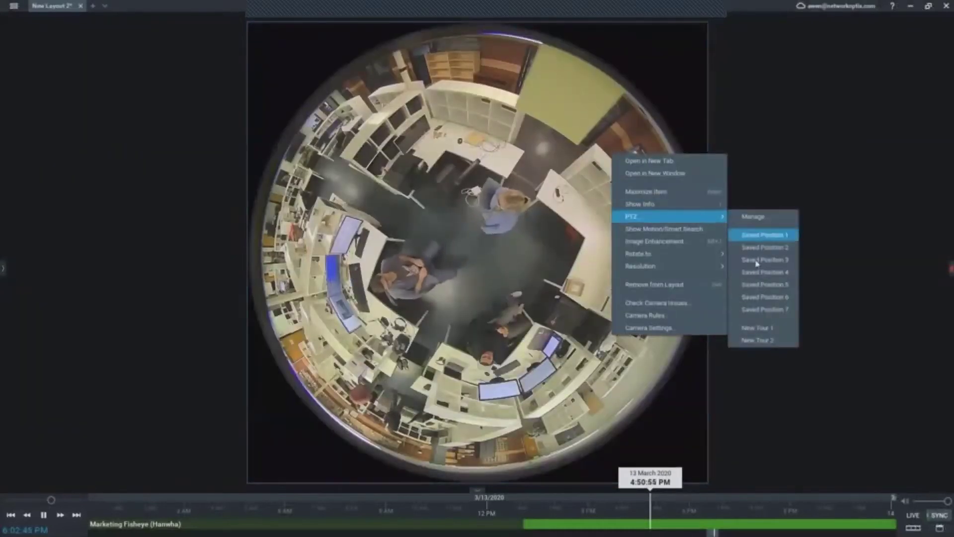
left_click(757, 340)
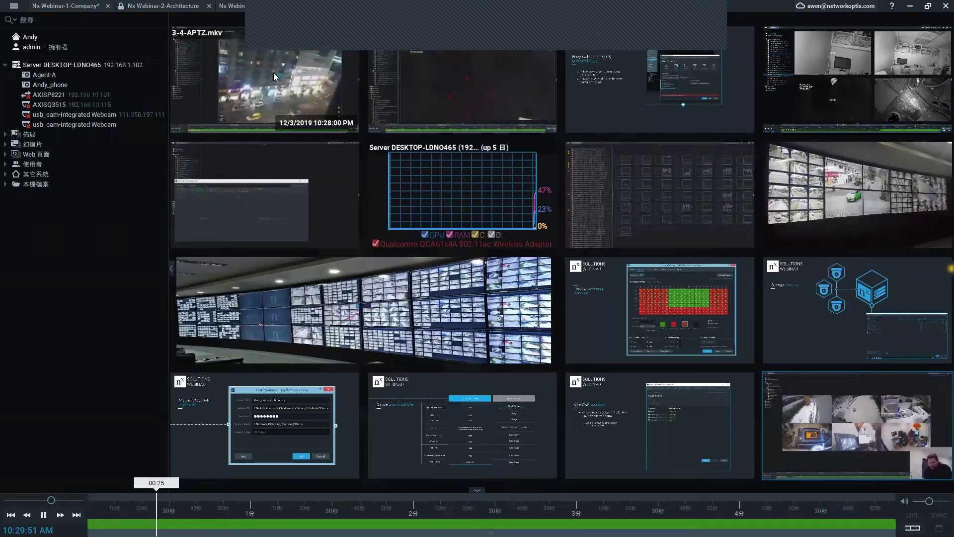
Step: Show the recording 3-4-APTZ.mkv full screen and zoom the 107_Out_Speeddom camera in on the lit storefront below the GU sign
left_click(273, 73)
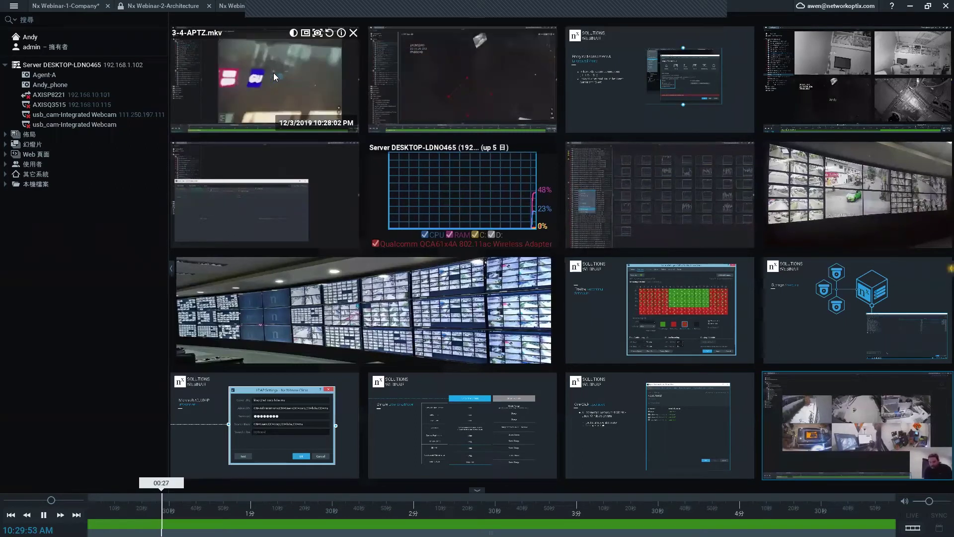
key("Return")
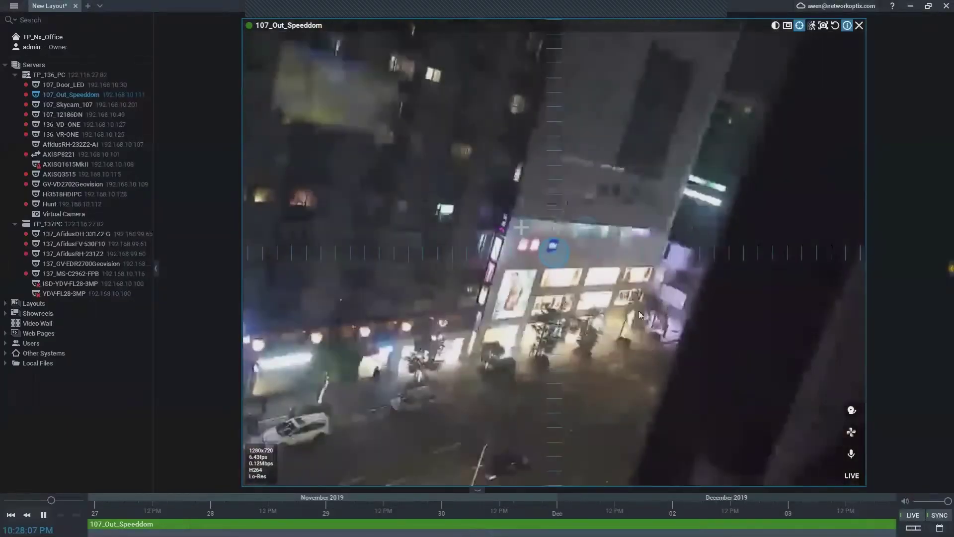
left_click_drag(485, 261, 632, 298)
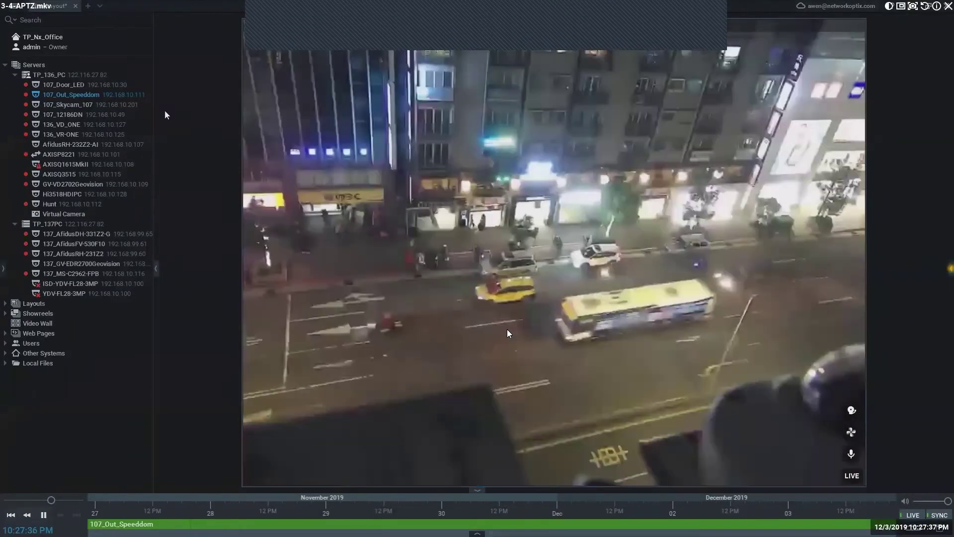
Step: Enable PTZ control on 107_Out_Speeddom, aim it at the yellow 3C shop and zoom in on the area around the GU sign
left_click(800, 27)
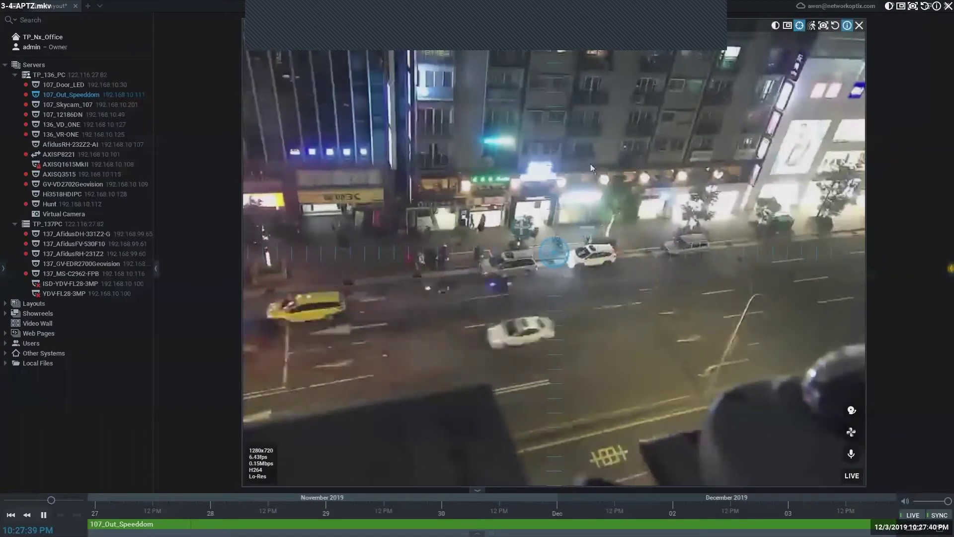
left_click(369, 191)
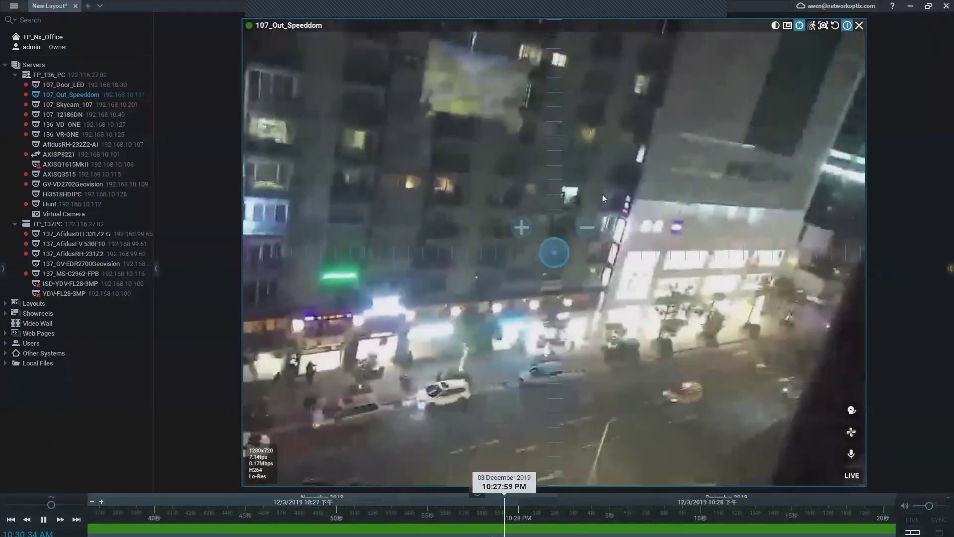
left_click_drag(590, 160, 751, 300)
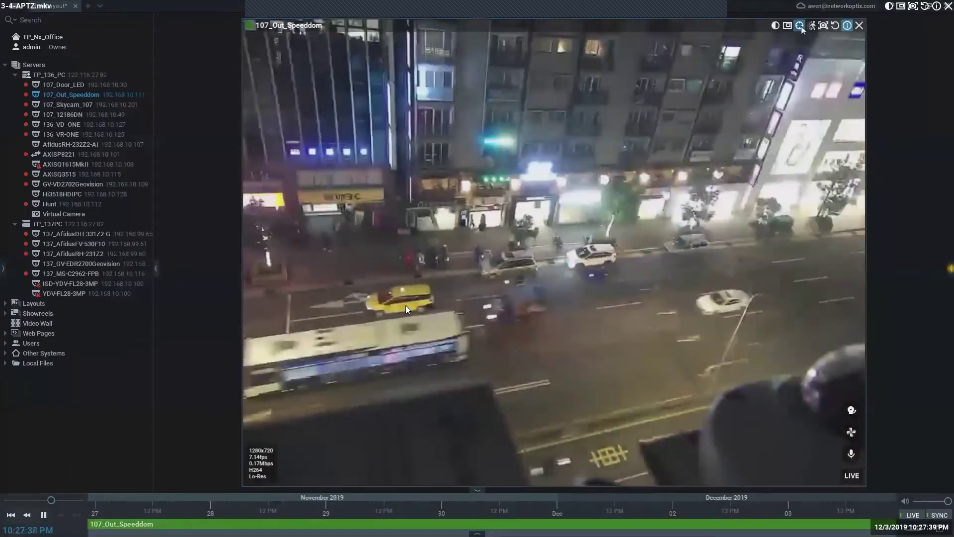
Step: Activate PTZ on 107_Out_Speeddom and center the camera on the 3C shop and the red and green building sign
left_click(800, 27)
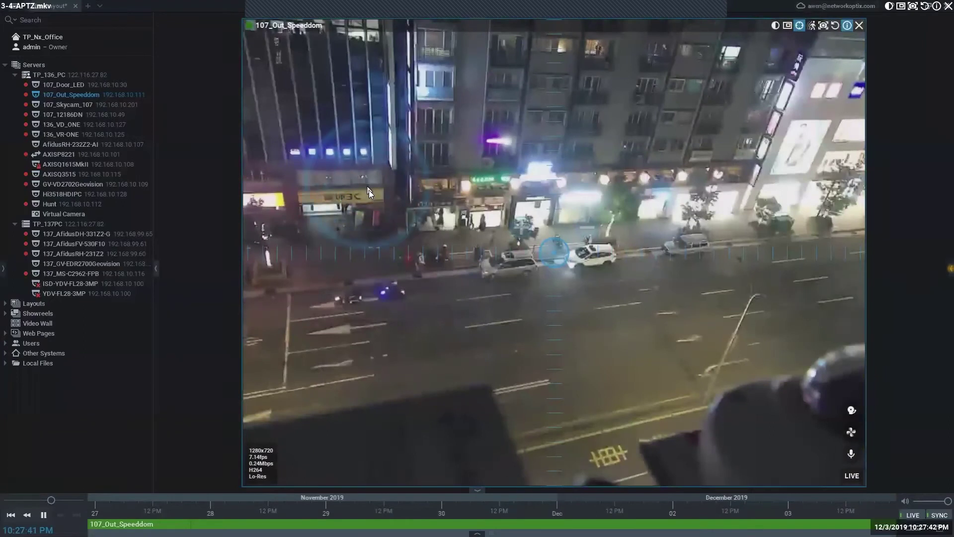
scroll(368, 188, "up", 5)
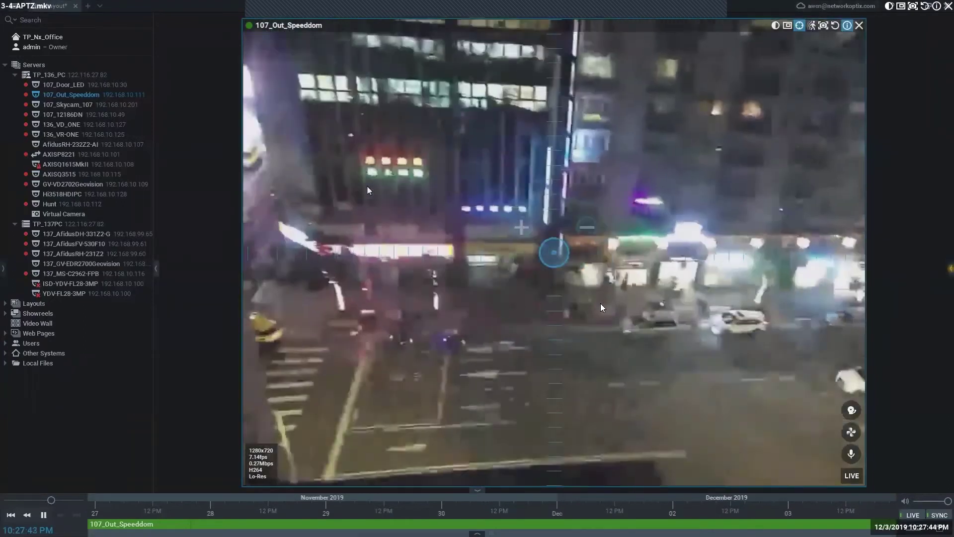
left_click(418, 170)
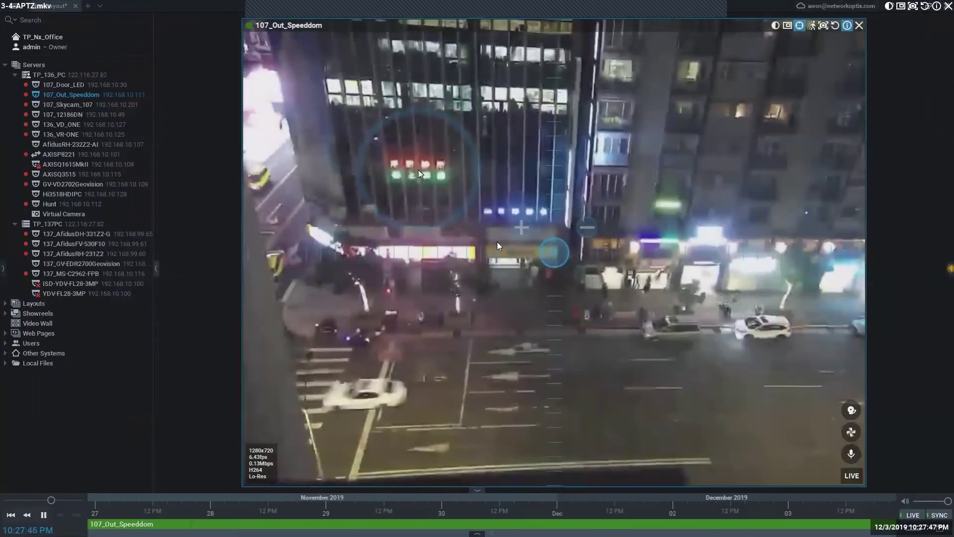
scroll(452, 287, "up", 2)
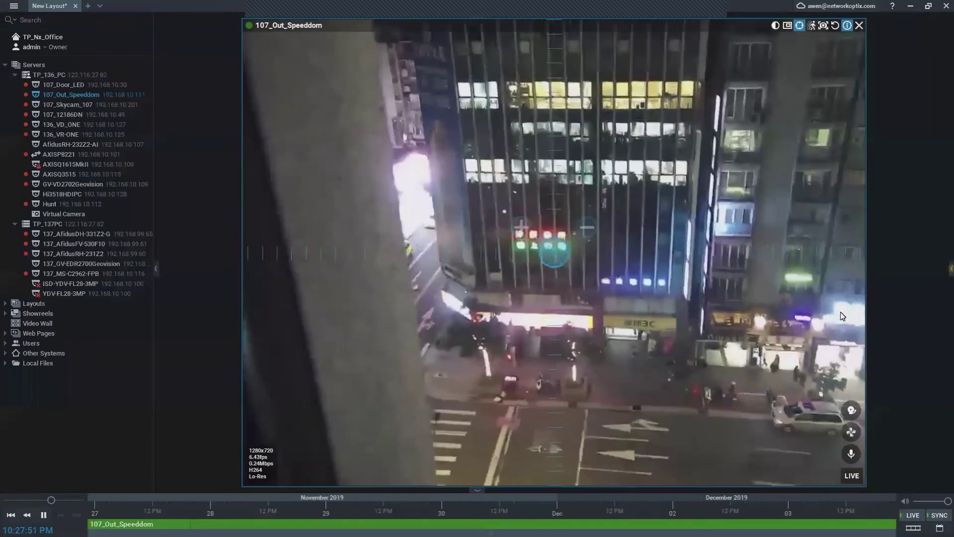
Step: Swing 107_Out_Speeddom across the street to the GU building and zoom in on its sign and lit windows with two area selections
left_click(842, 316)
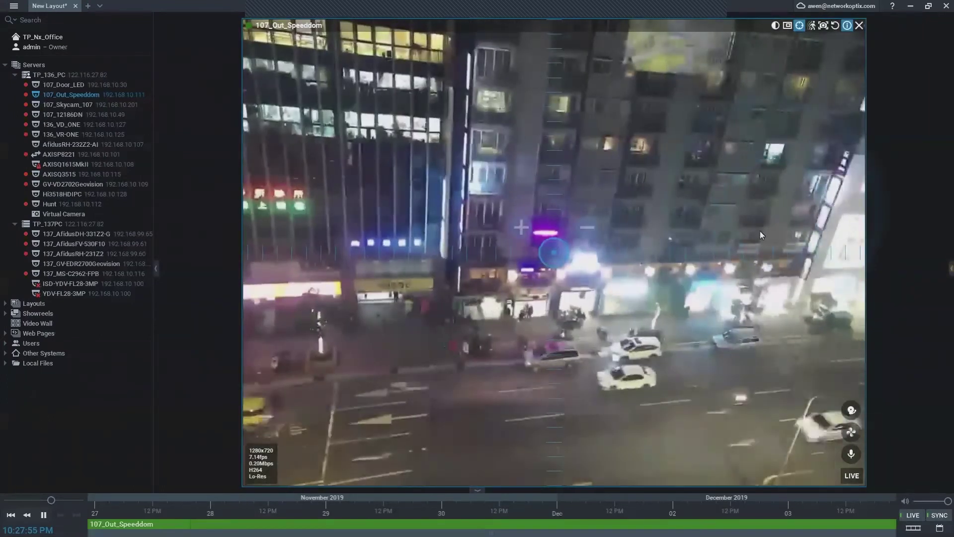
left_click(756, 212)
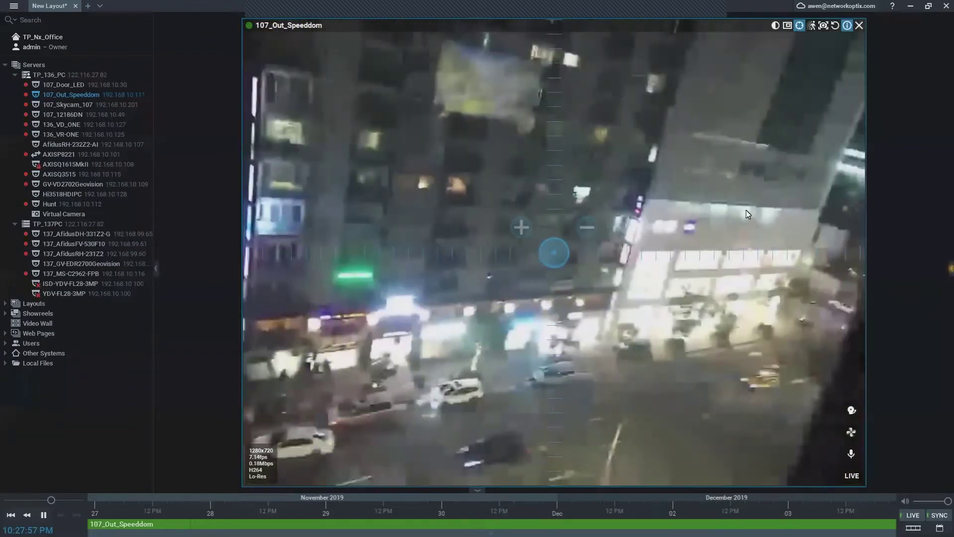
left_click_drag(590, 160, 789, 286)
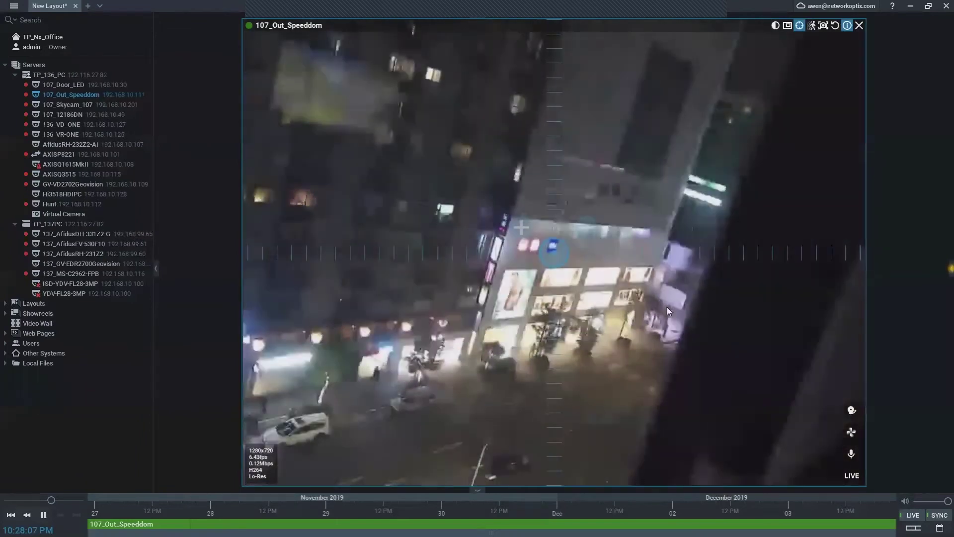
left_click_drag(480, 254, 642, 287)
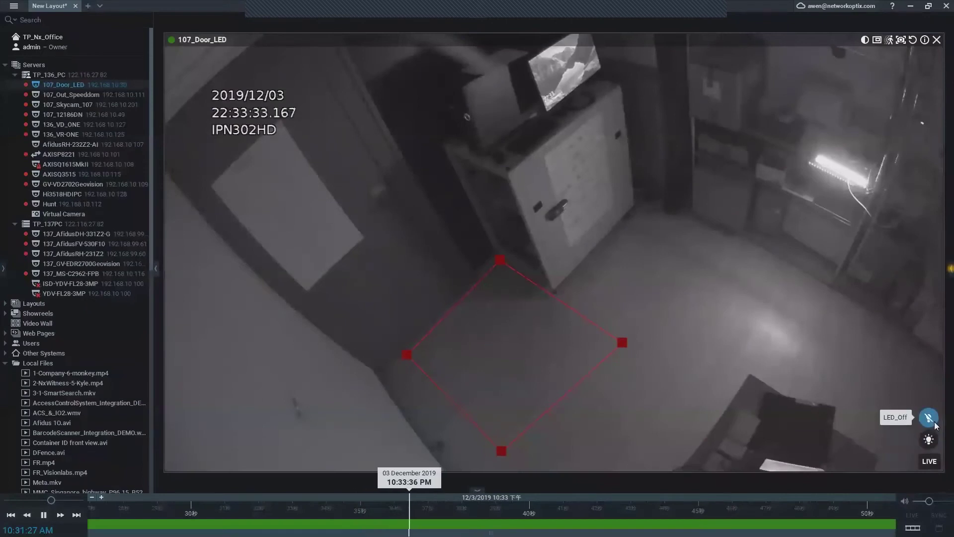
Step: Switch the light in the 107_Door_LED camera's room off and on repeatedly with the LED_Off and LED_On soft triggers
left_click(928, 417)
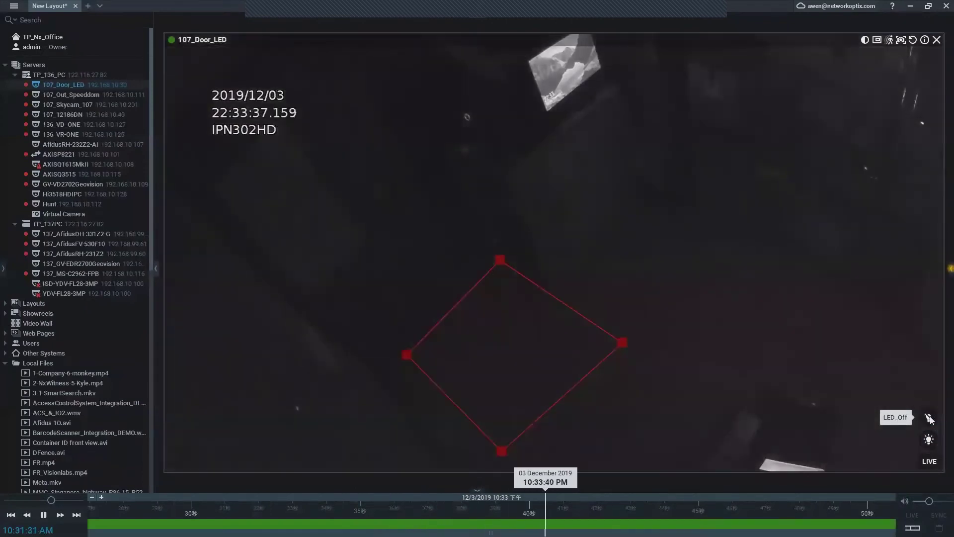
left_click(929, 439)
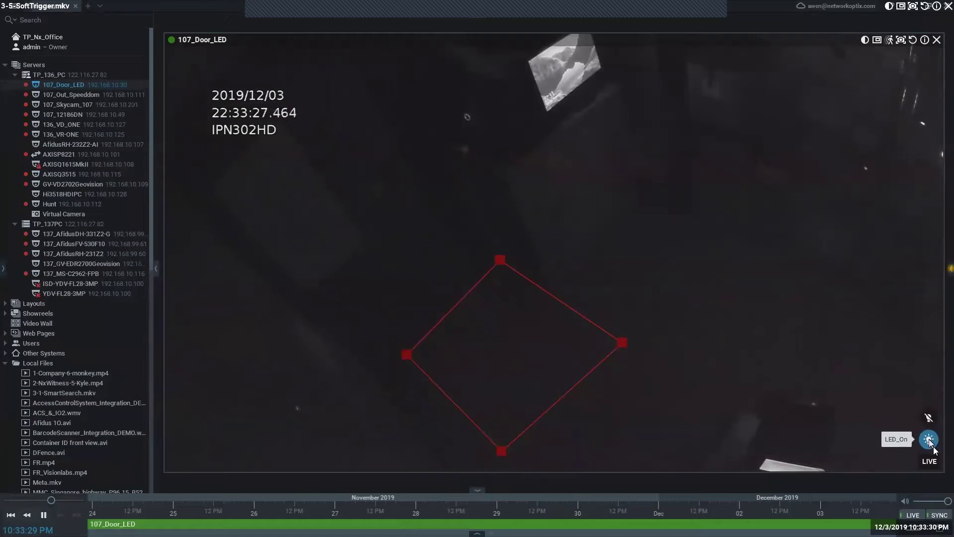
left_click(929, 439)
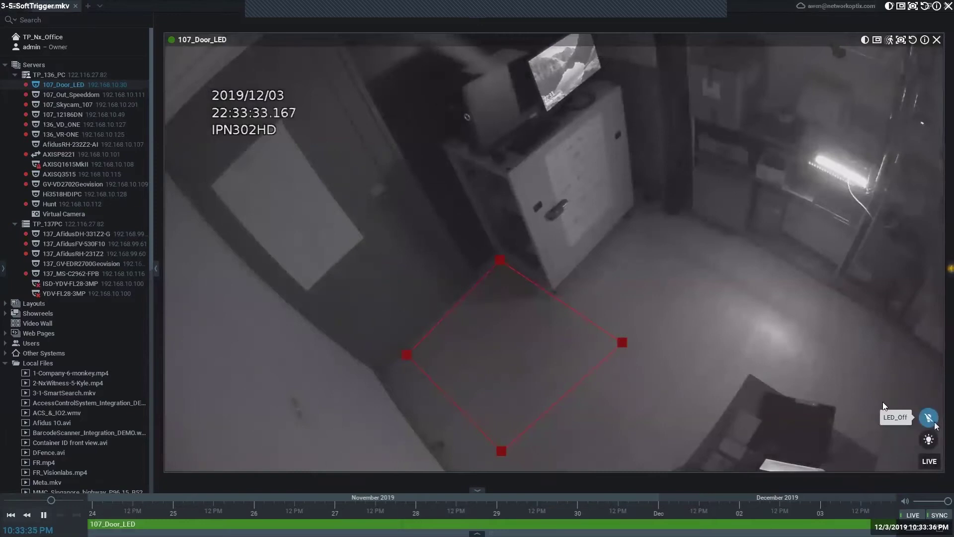
left_click(928, 417)
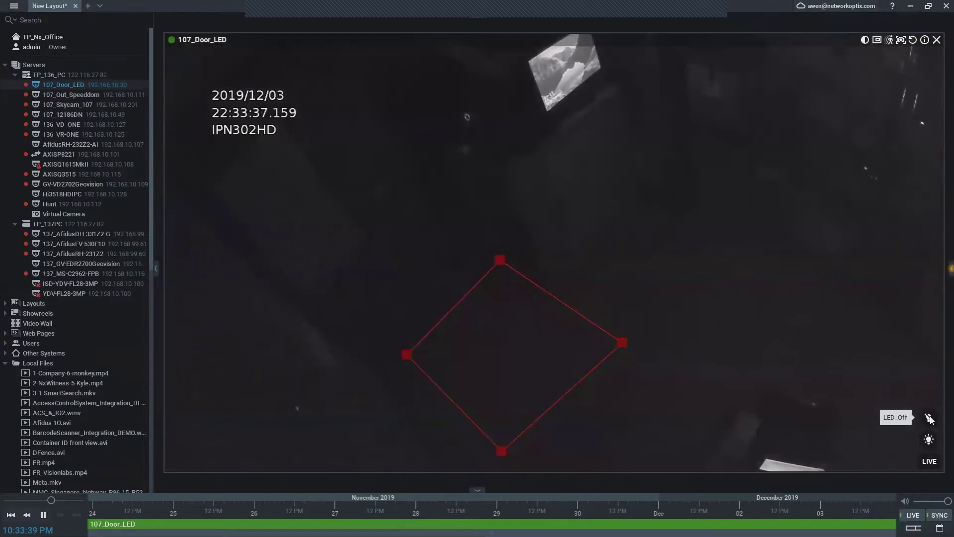
left_click(928, 440)
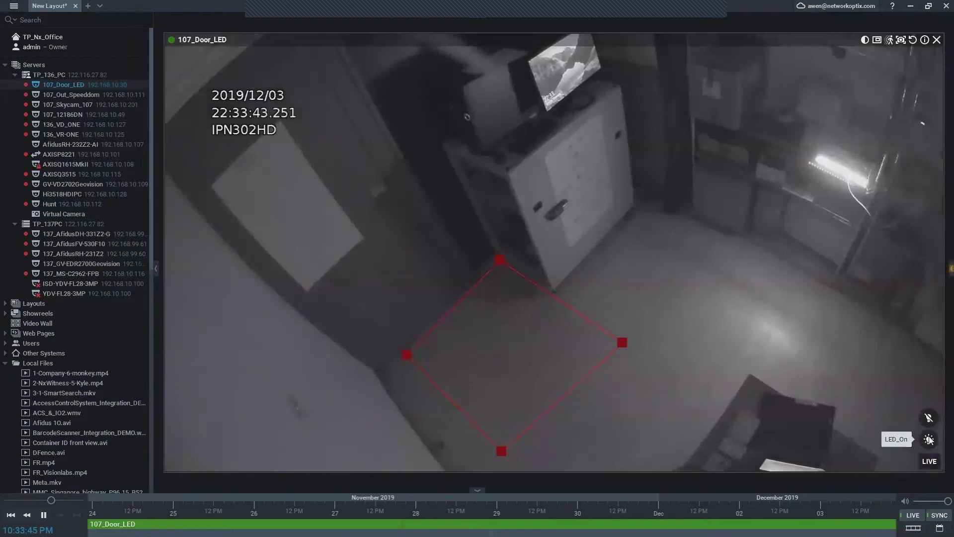
left_click(932, 422)
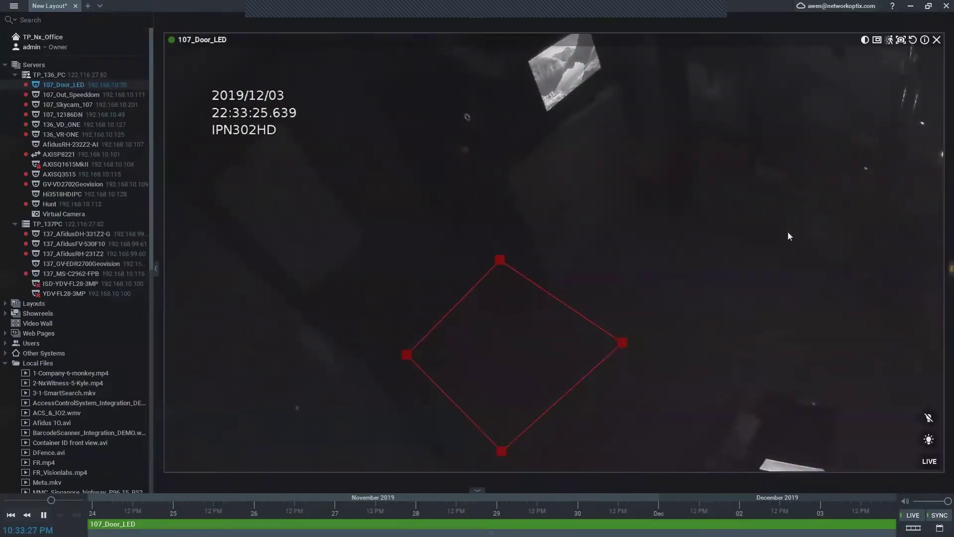
left_click(929, 441)
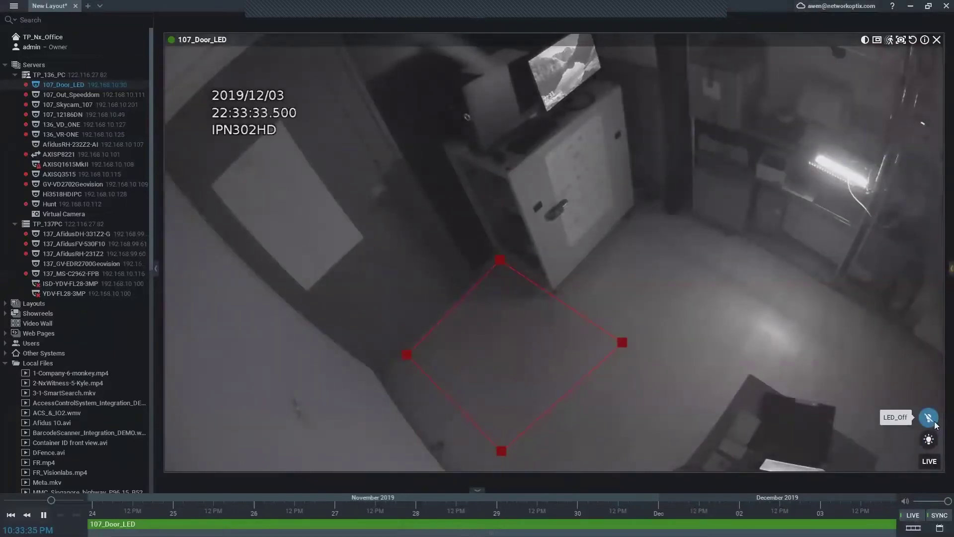
left_click(931, 419)
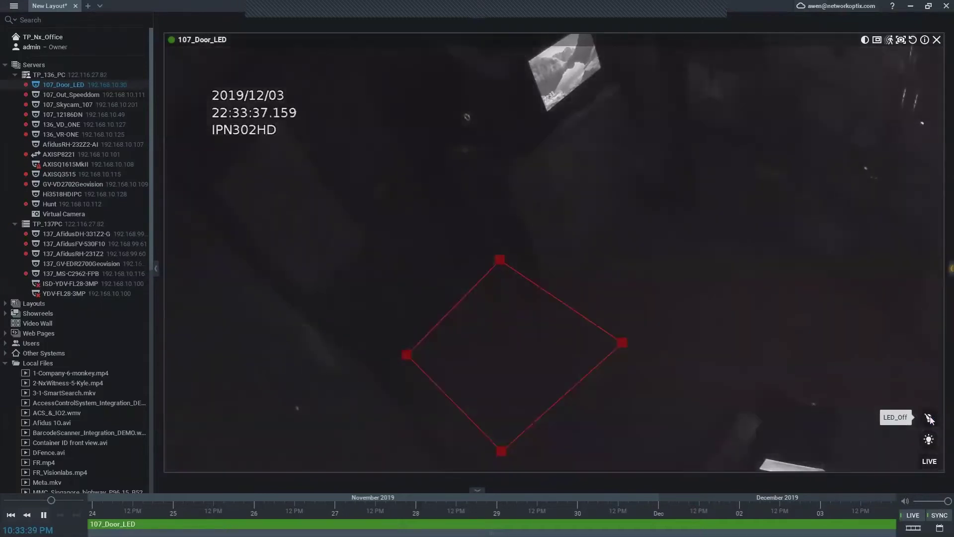
left_click(929, 439)
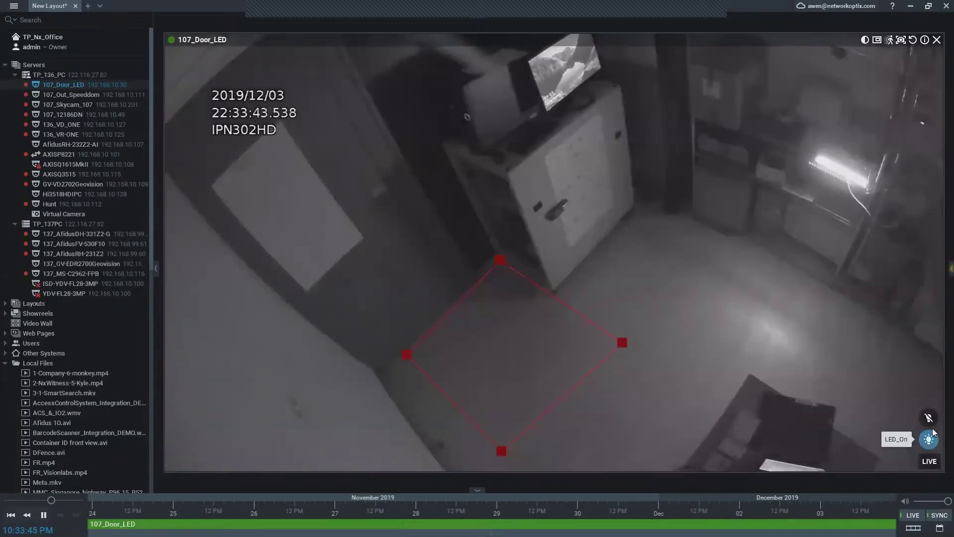
left_click(930, 418)
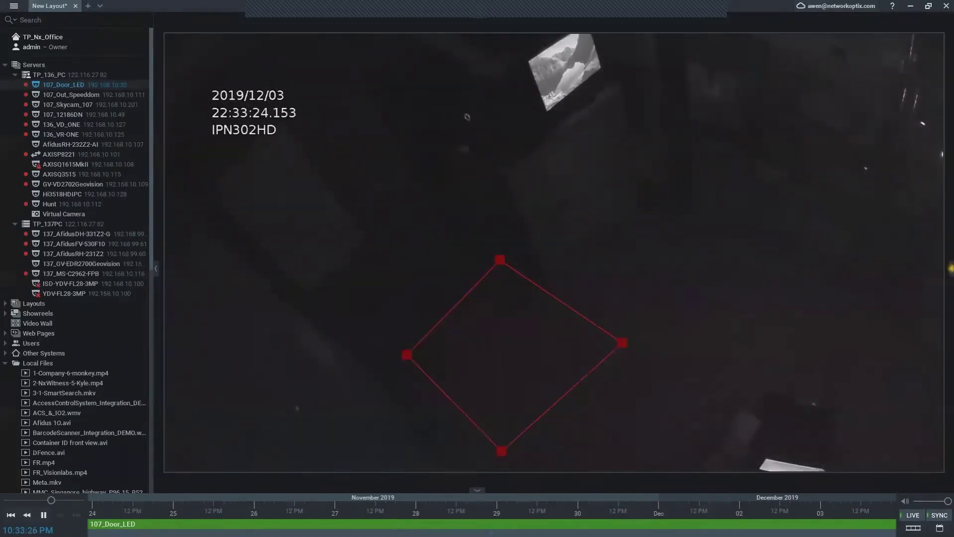
mouse_move(792, 236)
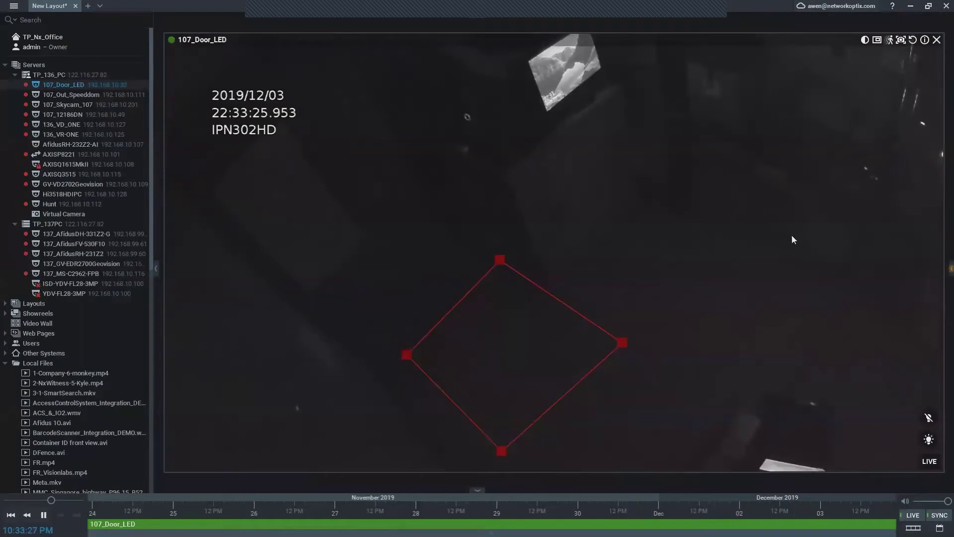
left_click(929, 440)
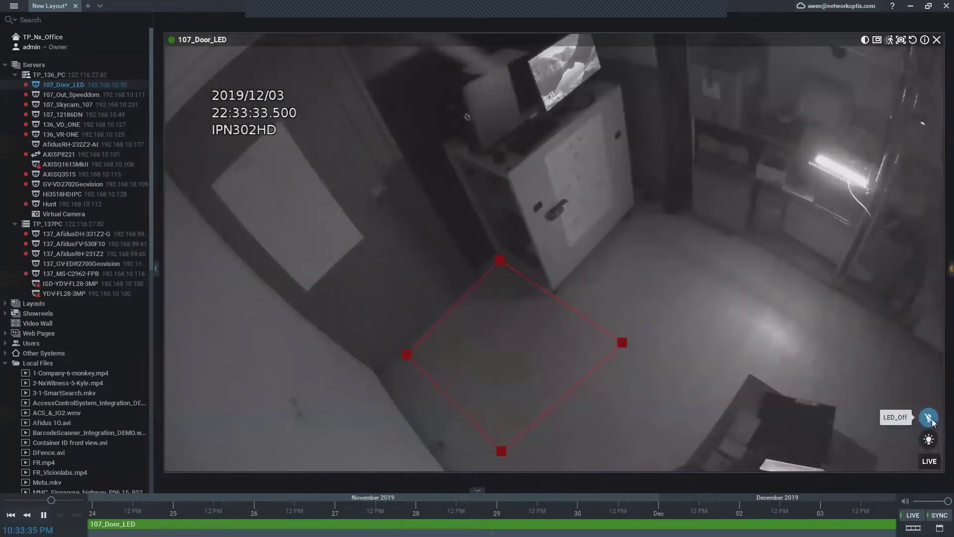
left_click(929, 417)
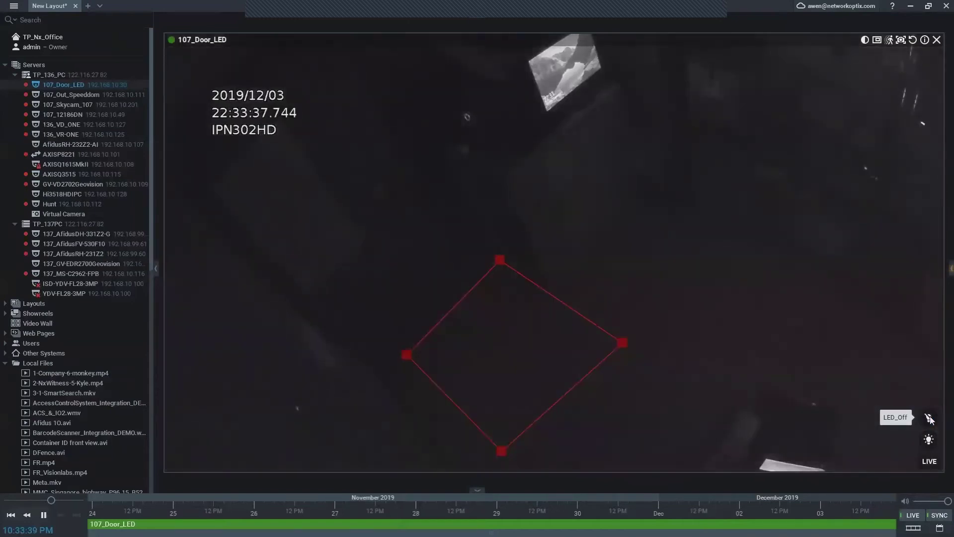
left_click(929, 439)
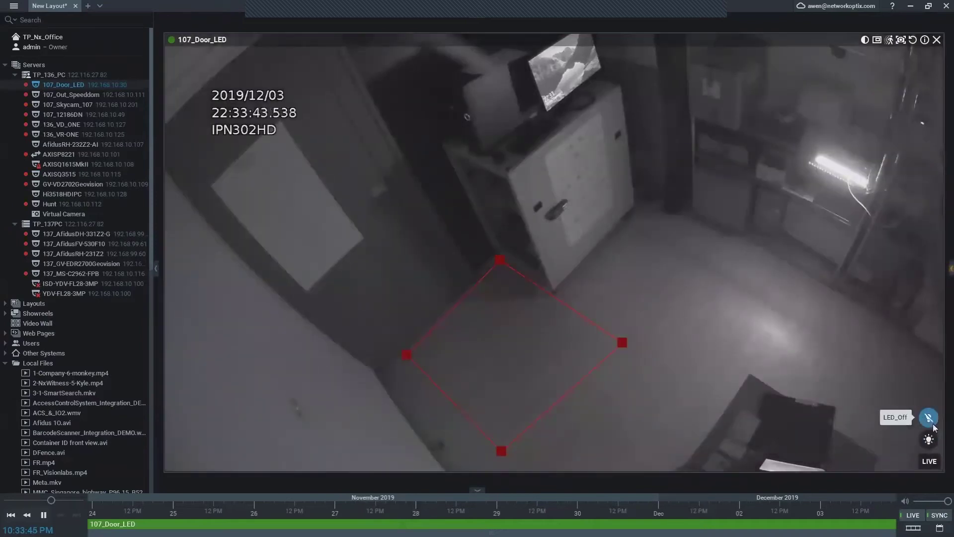
left_click(929, 417)
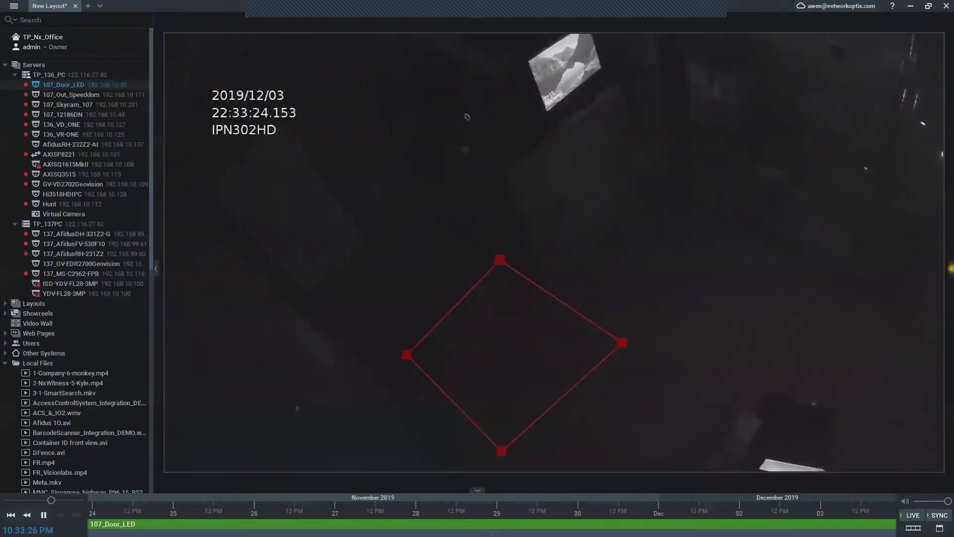
mouse_move(695, 197)
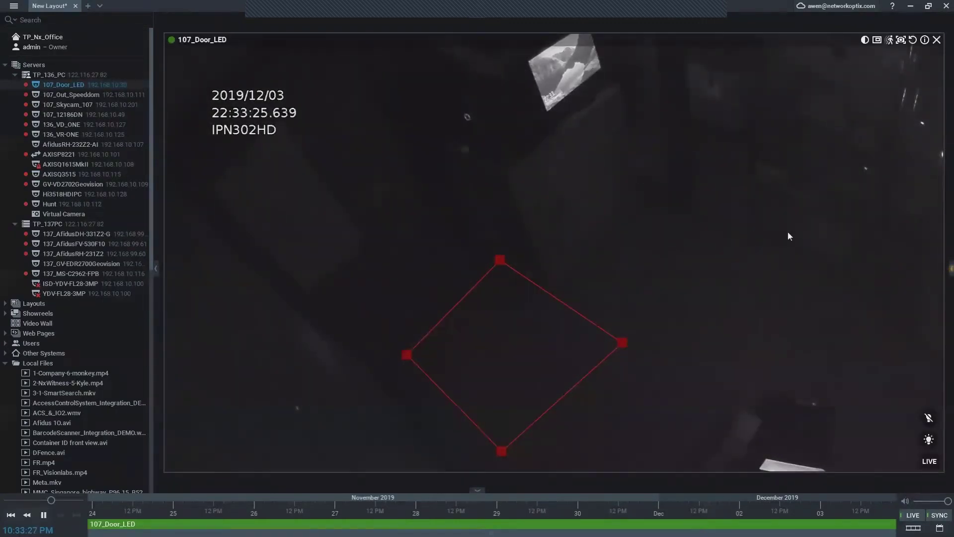
left_click(930, 440)
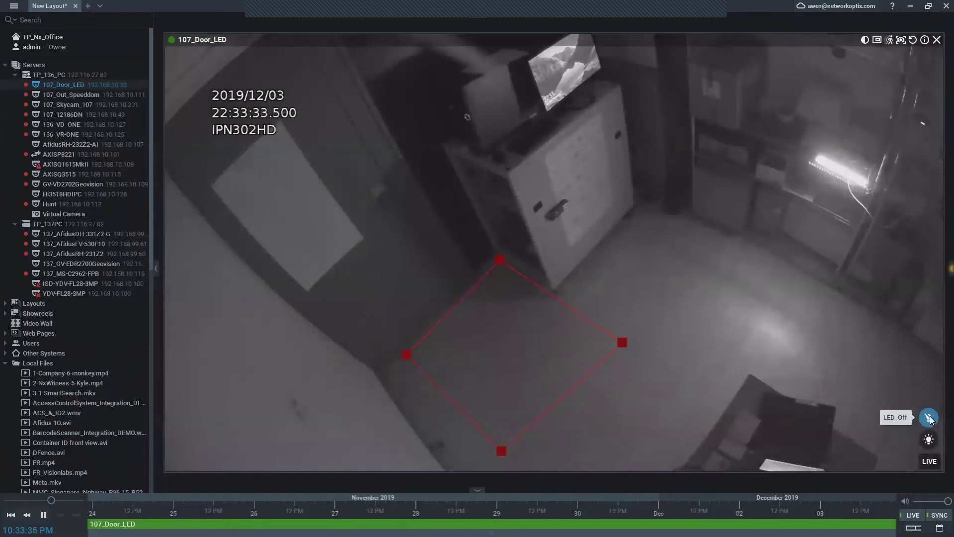
left_click(929, 418)
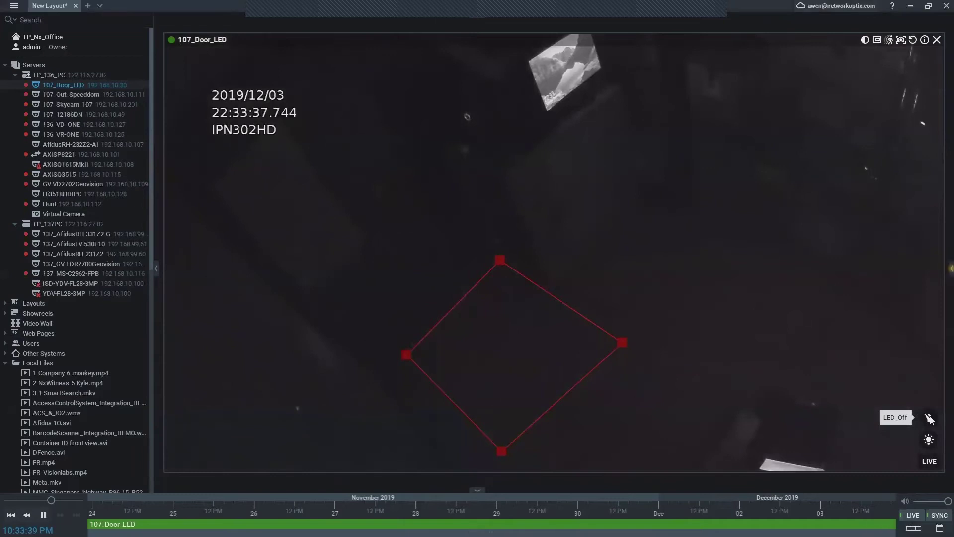
left_click(929, 439)
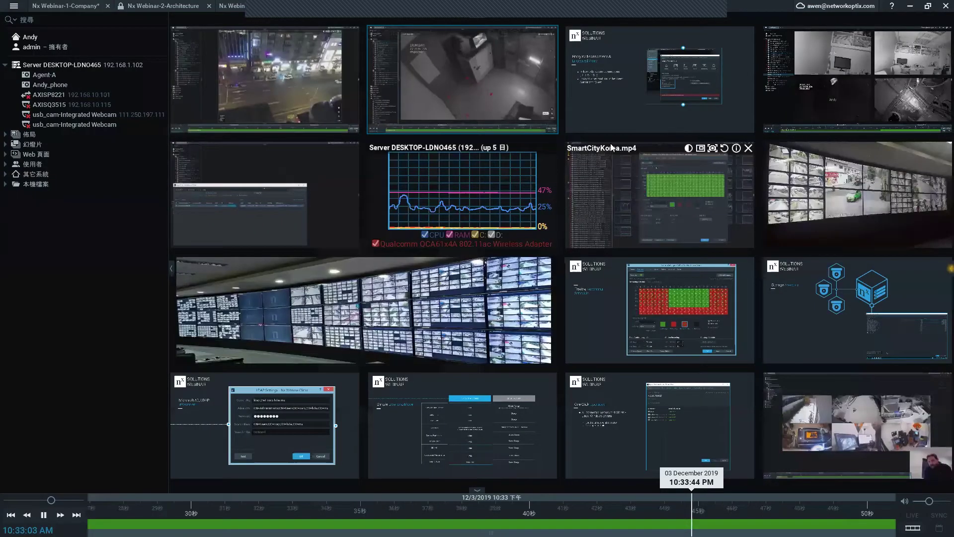
Step: Enlarge the security settings slide in the webinar layout, and return from the enlarged 3-6-PeekProof.png image to the layout
double_click(653, 103)
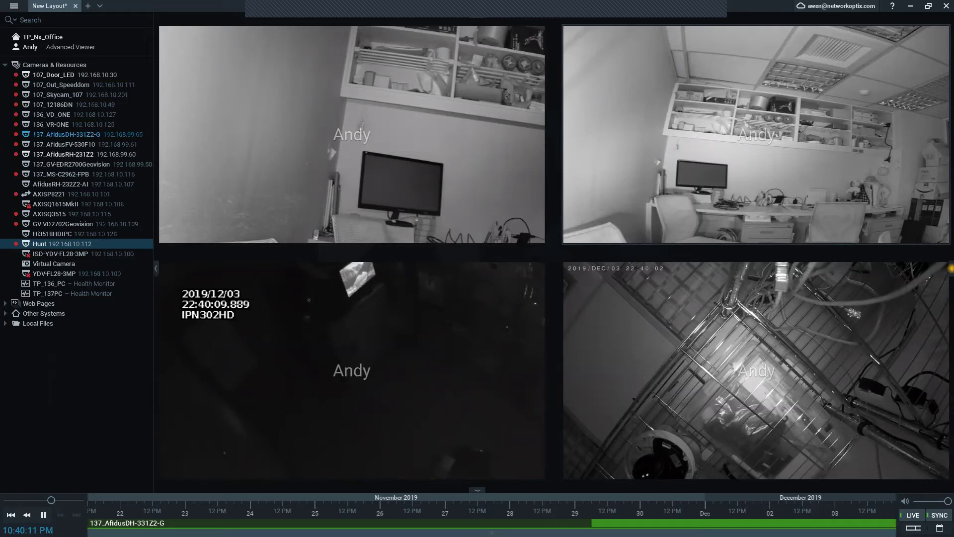
double_click(348, 178)
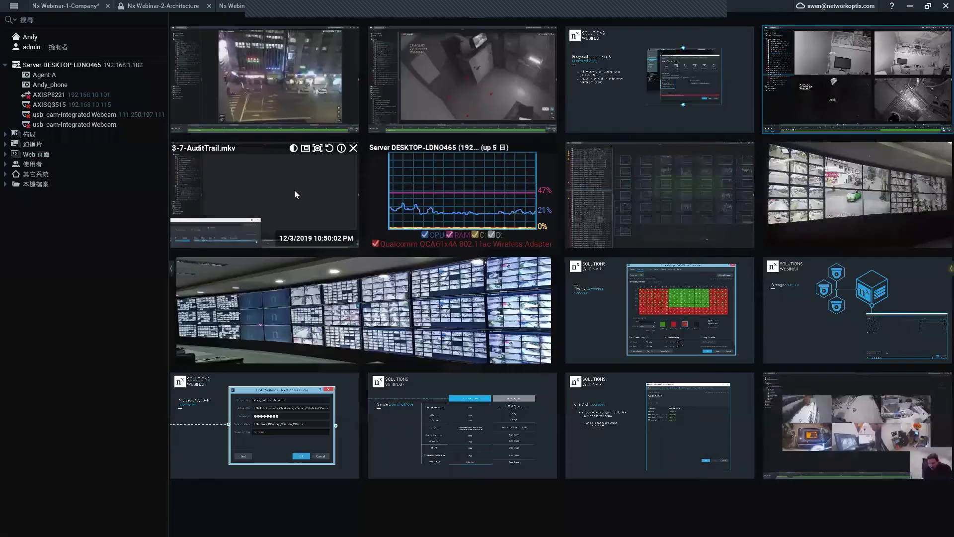
Step: Play the 3-7-AuditTrail.mkv recording full screen to examine the audit trail and its replayed footage, and return to the layout
left_click(295, 192)
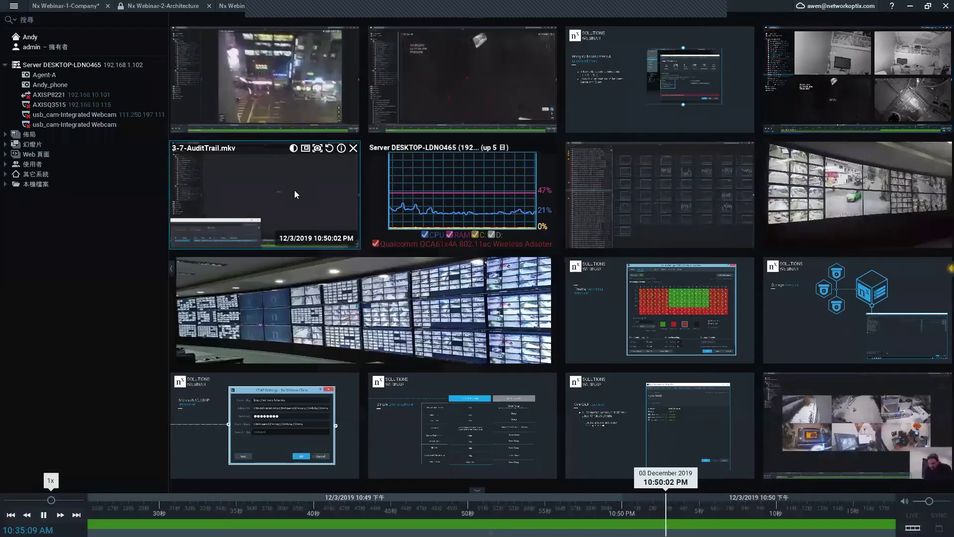
key("Return")
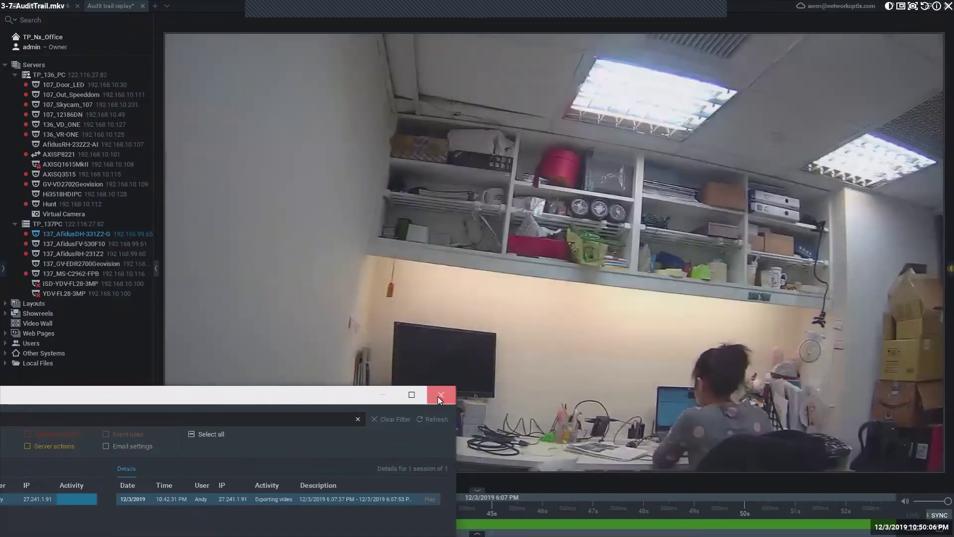
mouse_move(556, 359)
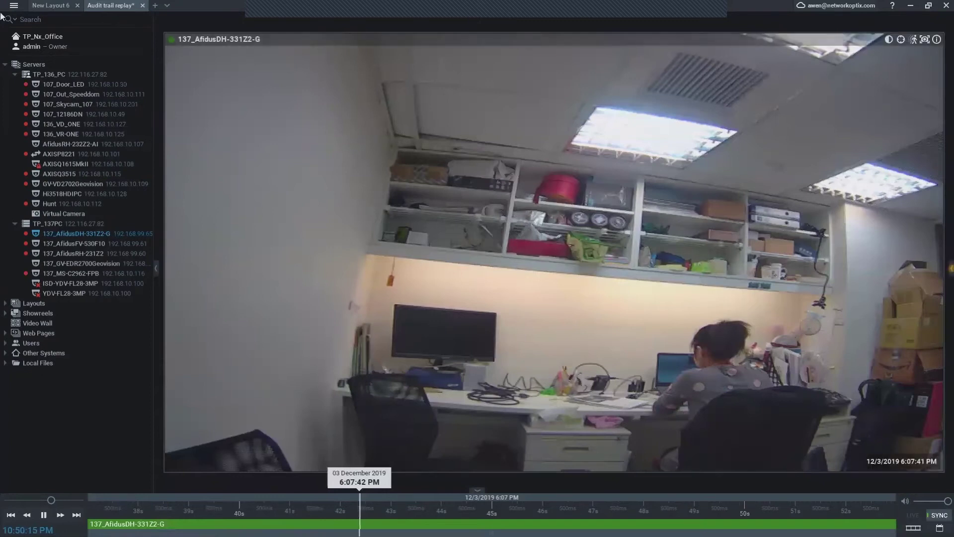
left_click(142, 5)
left_click(14, 6)
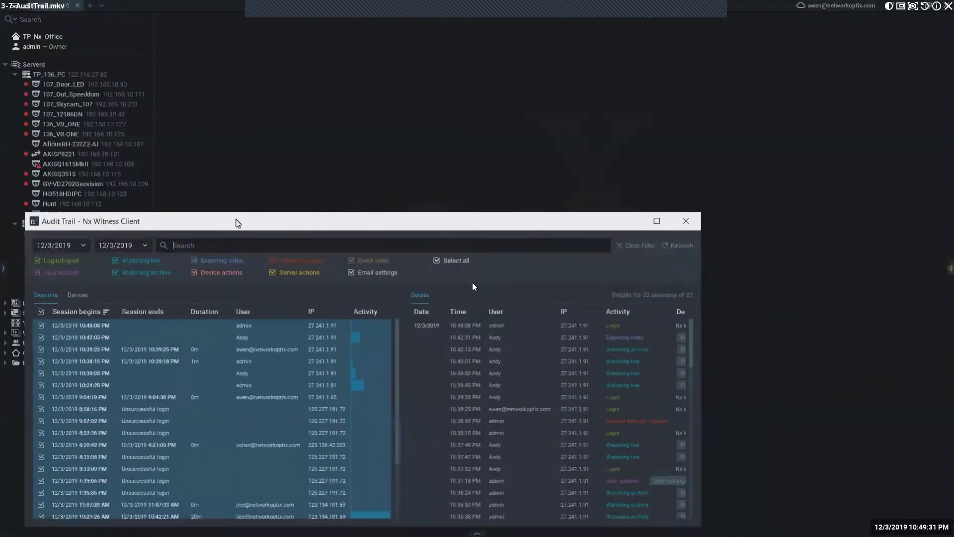
double_click(611, 307)
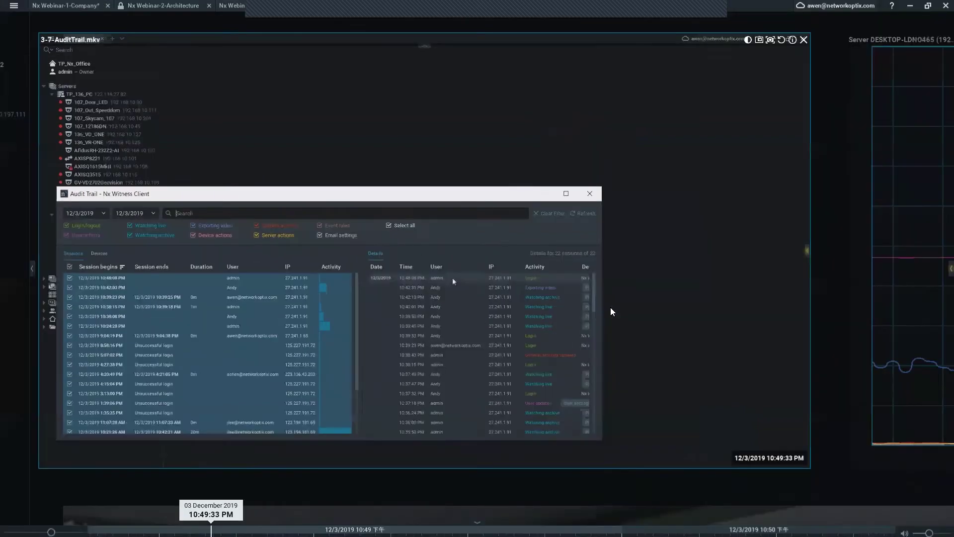
Step: Enlarge the DESKTOP-LDNO465 server monitoring graph and the SmartCityKorea.mp4 video in turn, returning to the layout after each
double_click(477, 245)
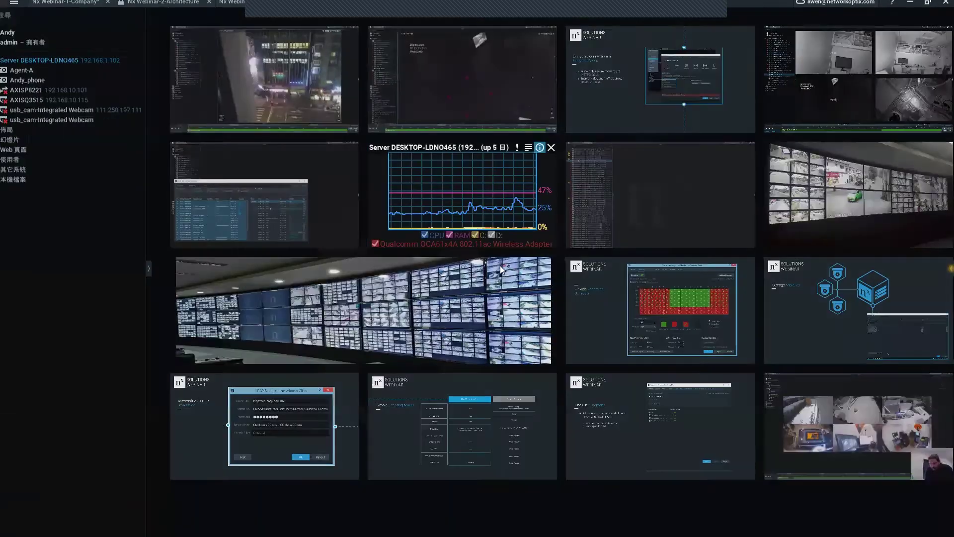
key("Return")
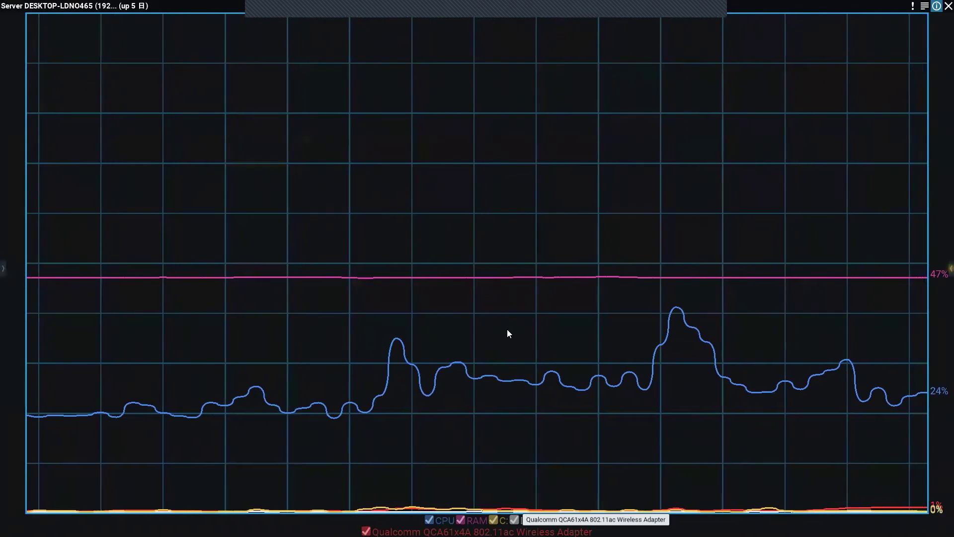
double_click(604, 187)
double_click(627, 188)
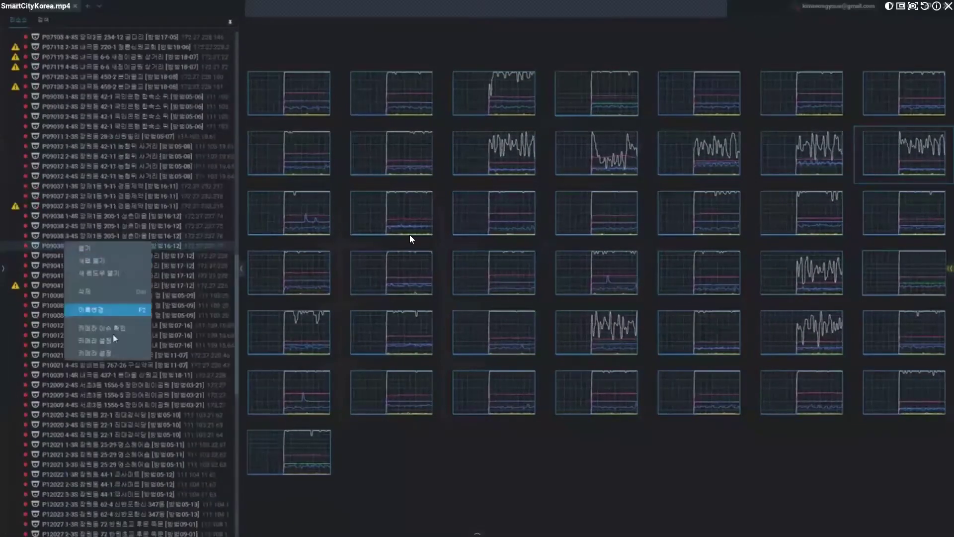
double_click(818, 187)
Step: View the two control-room video wall photos full screen one after the other, and return to the layout
double_click(819, 187)
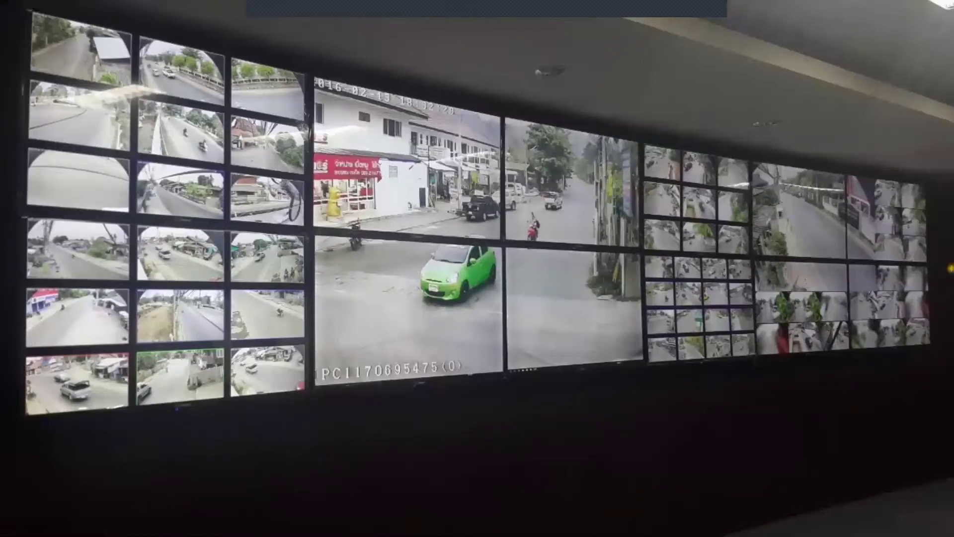
mouse_move(596, 288)
mouse_move(566, 324)
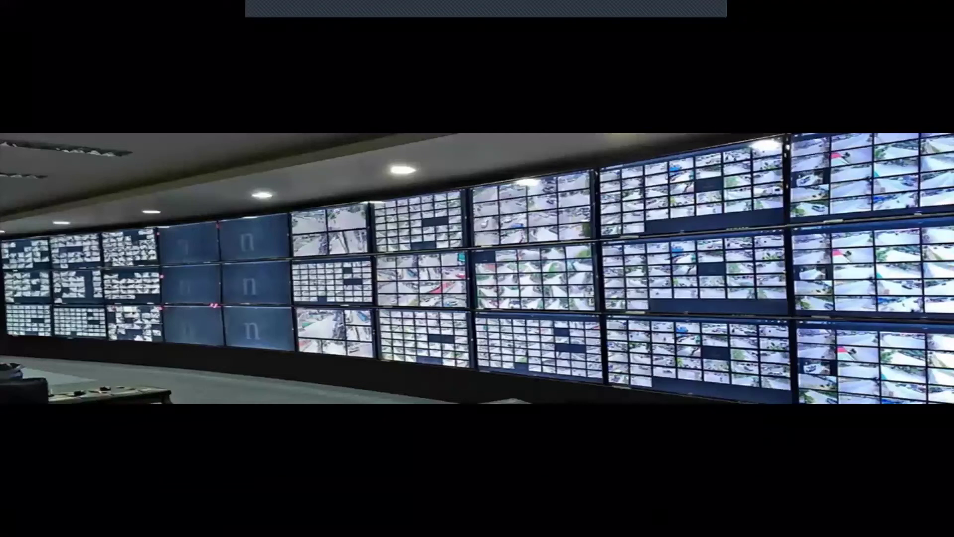
double_click(590, 387)
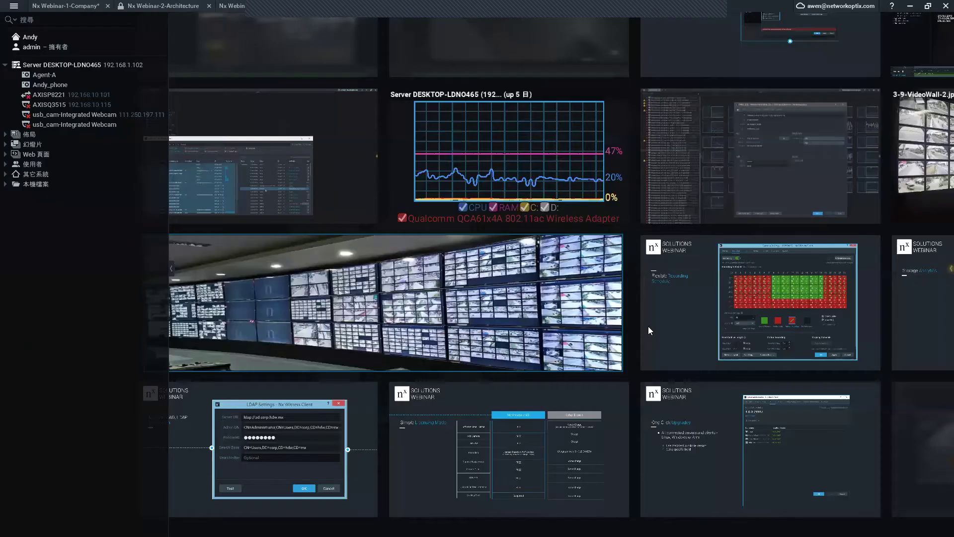
Step: Show the Flexible Recording Schedule slide Nx_Webinar_18.png full screen, and advance to the Storage Analytics slide Nx_Webinar_19.png
double_click(638, 306)
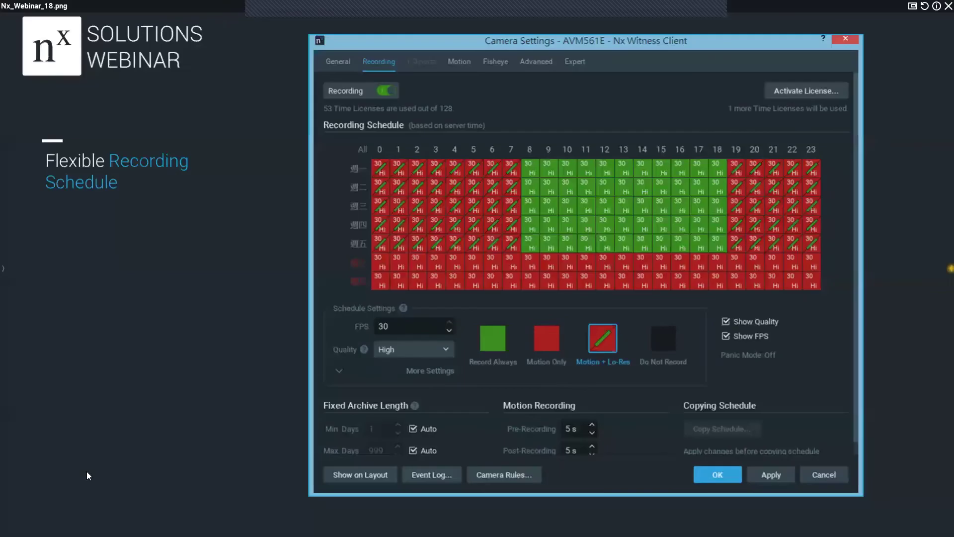
double_click(86, 471)
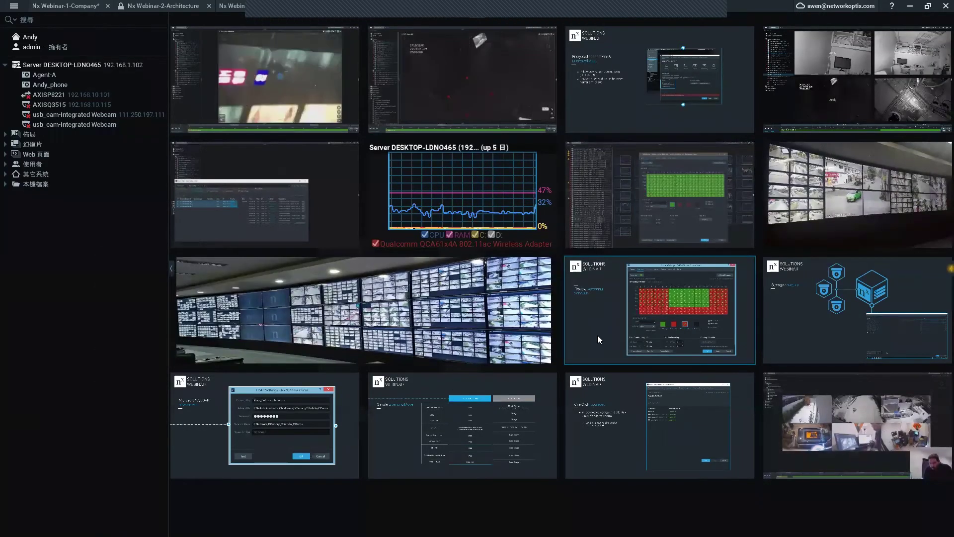
double_click(605, 312)
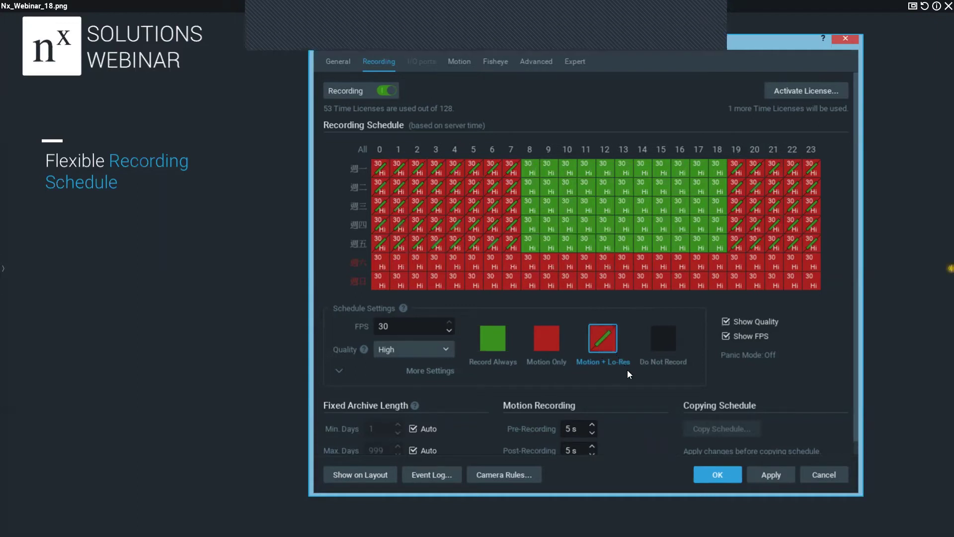
key("Right")
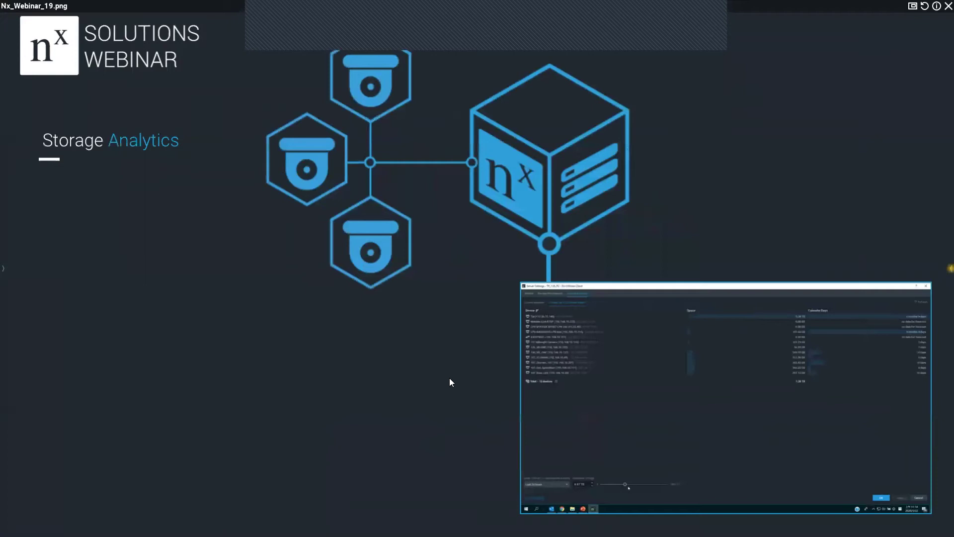